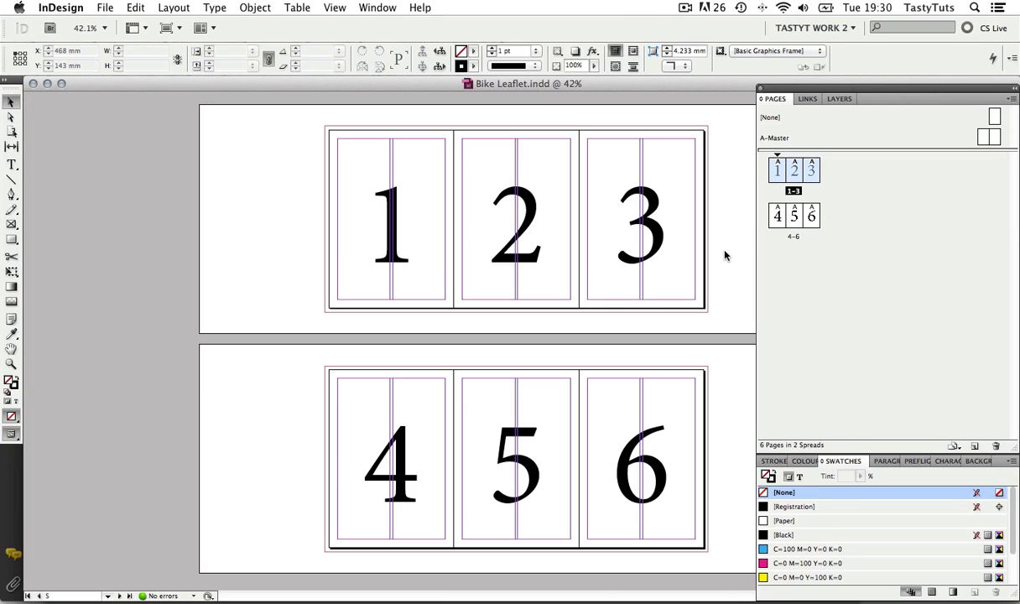
- Delete the numbered frames 1 to 6 from both spreads, one by one
{"action": "left_click", "coordinate": [403, 222]}
{"action": "key", "text": "Delete"}
{"action": "left_click", "coordinate": [509, 216]}
{"action": "key", "text": "Delete"}
{"action": "left_click", "coordinate": [642, 220]}
{"action": "key", "text": "Delete"}
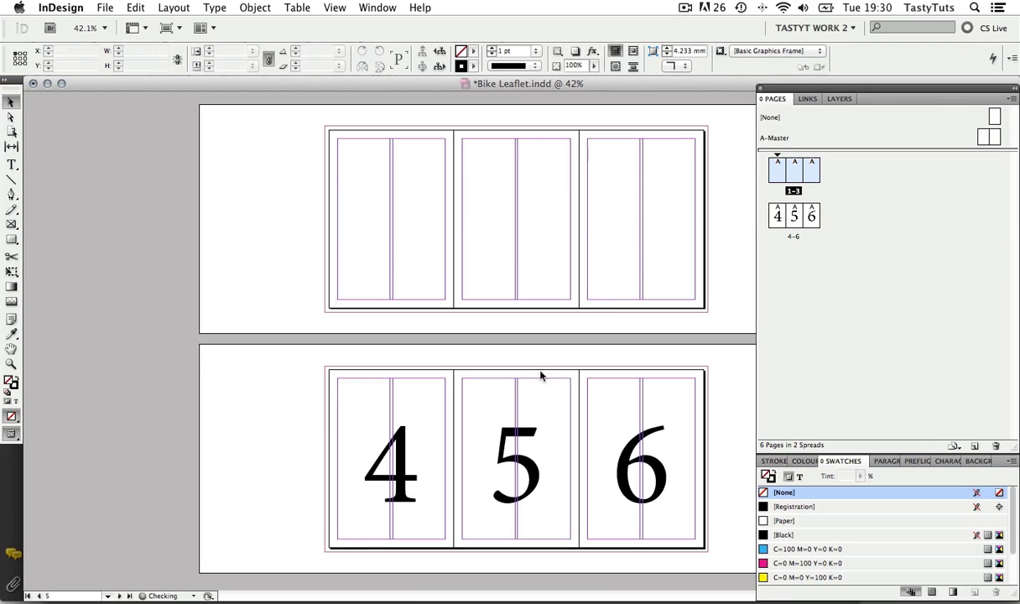
{"action": "left_click", "coordinate": [395, 470]}
{"action": "key", "text": "Delete"}
{"action": "key", "text": "Delete"}
{"action": "left_click", "coordinate": [594, 438]}
{"action": "key", "text": "Delete"}
{"action": "left_click", "coordinate": [728, 214]}
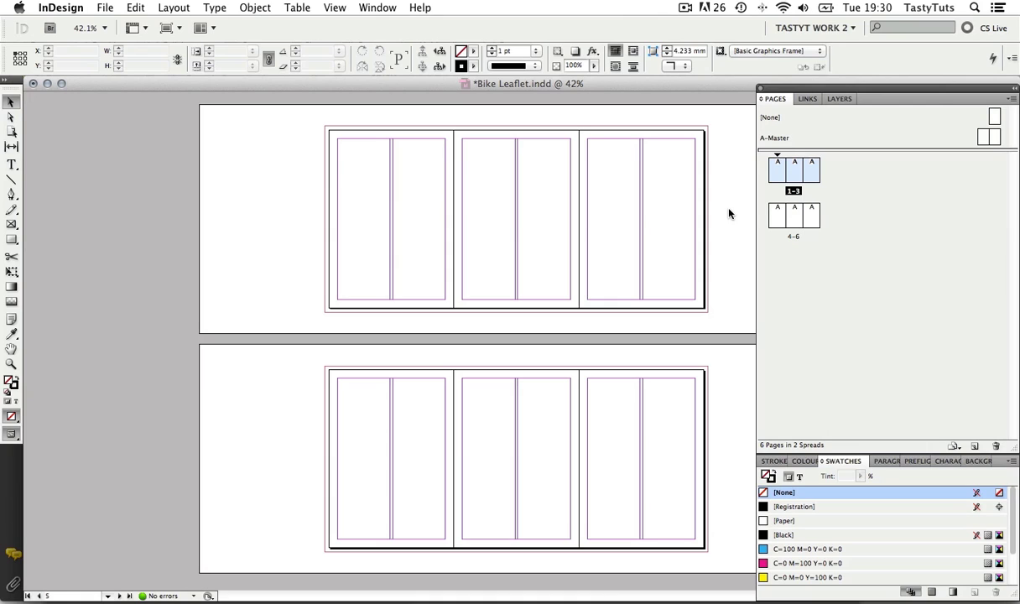
- Review scamp pages 4 and 5 in Acrobat, then toggle InDesign's preview mode with W
{"action": "key", "text": "super+Tab"}
{"action": "key", "text": "super+Tab"}
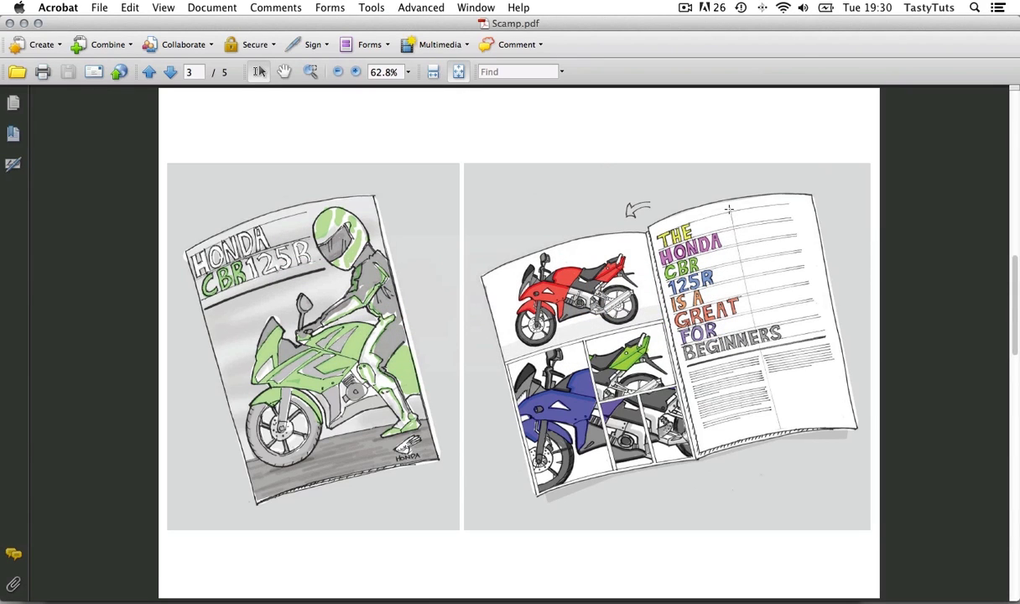
{"action": "left_click", "coordinate": [170, 74]}
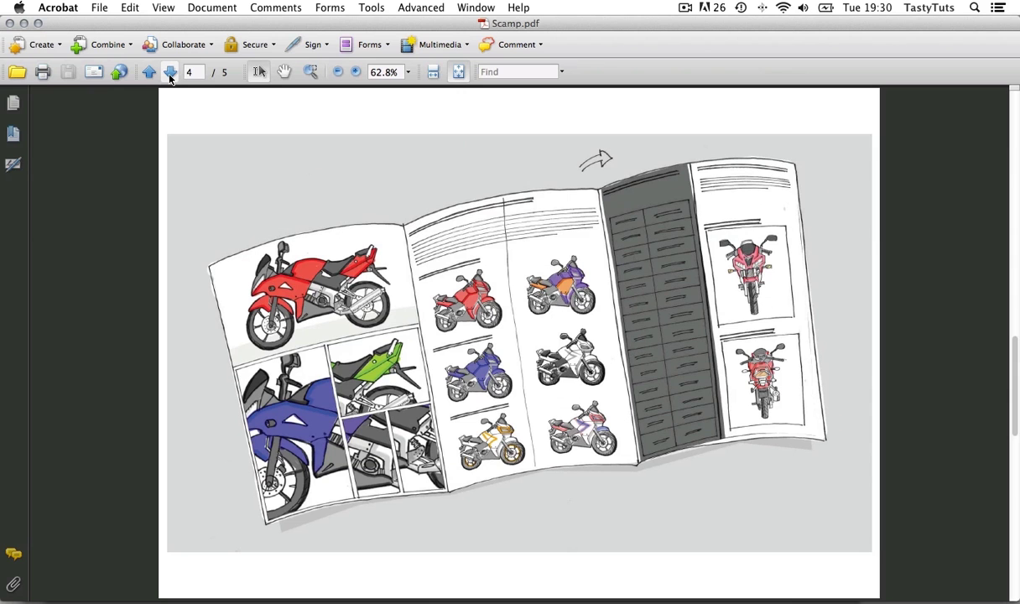
{"action": "left_click", "coordinate": [170, 74]}
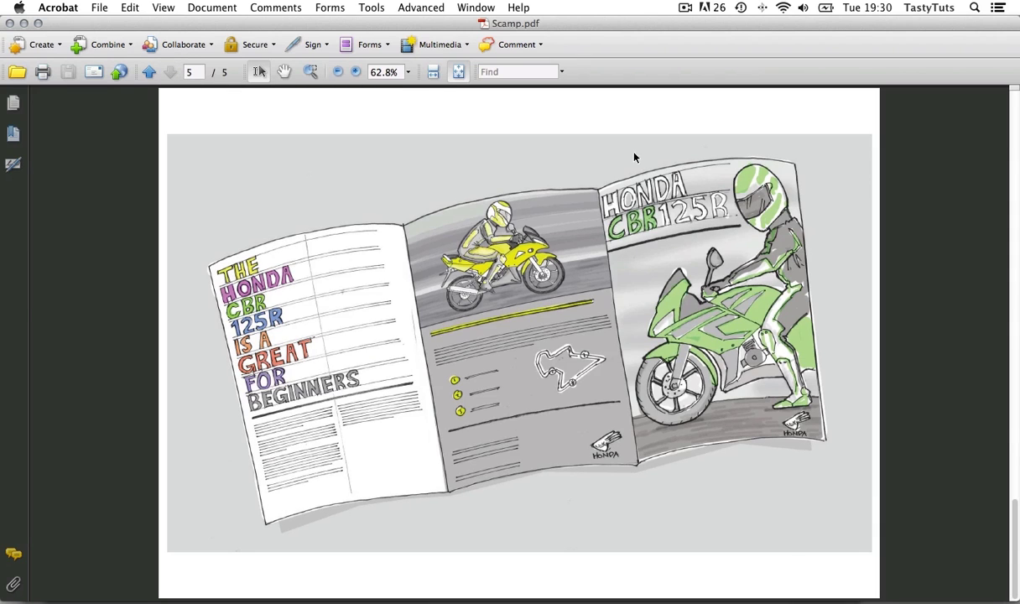
{"action": "key", "text": "super+Tab"}
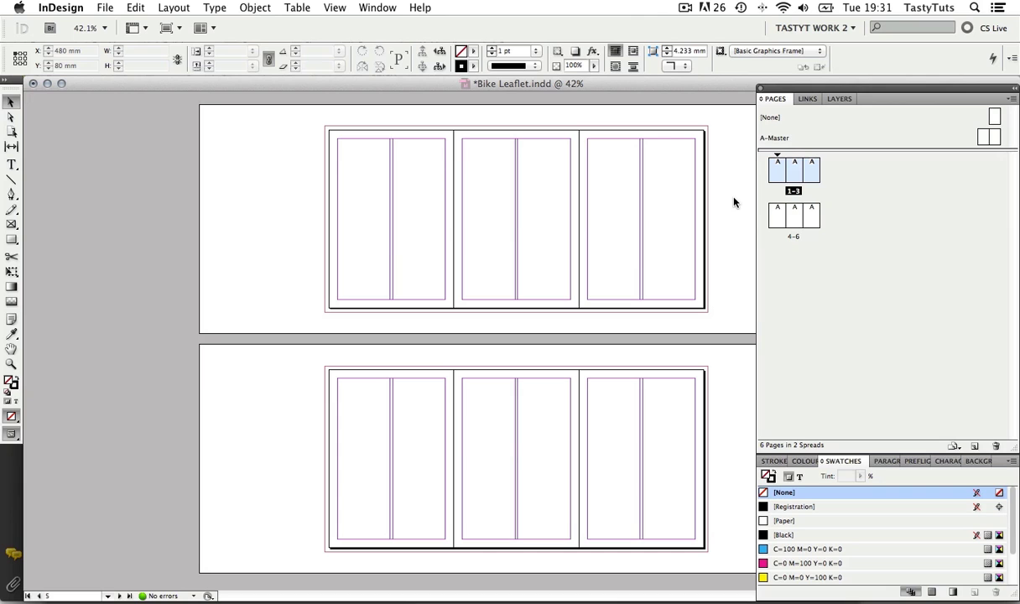
{"action": "key", "text": "super+Tab"}
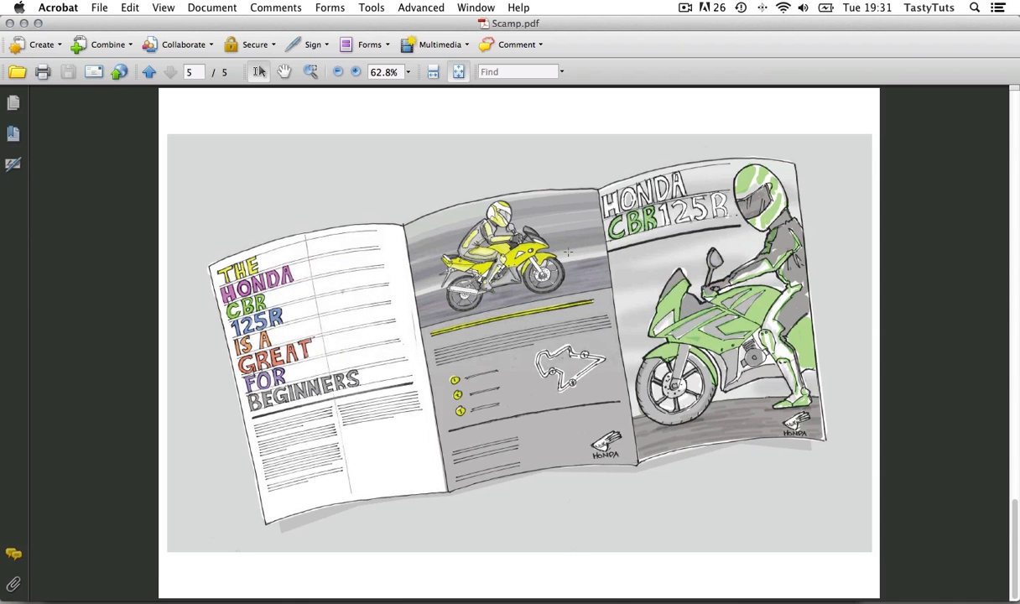
{"action": "key", "text": "super+Tab"}
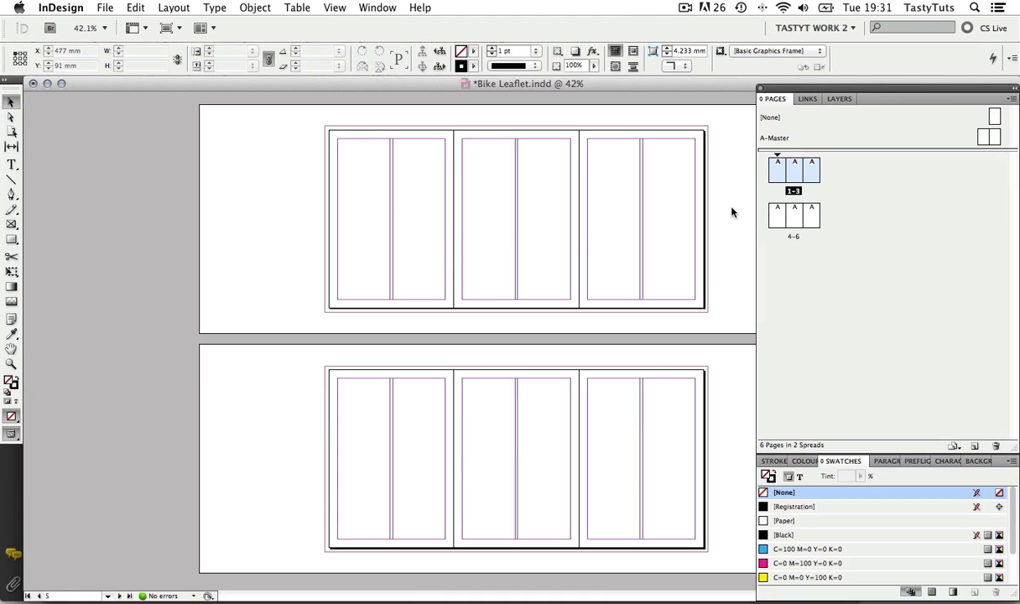
{"action": "key", "text": "w"}
{"action": "key", "text": "w"}
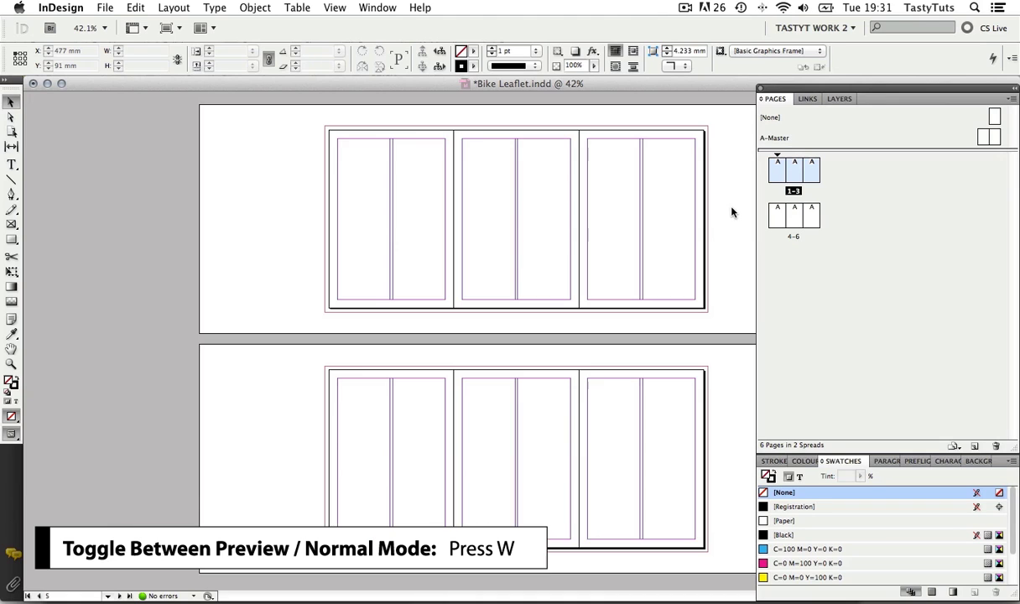
{"action": "key", "text": "w"}
{"action": "key", "text": "w"}
- Recheck the scamp, then zoom the first spread's panels up to 100%
{"action": "key", "text": "super+Tab"}
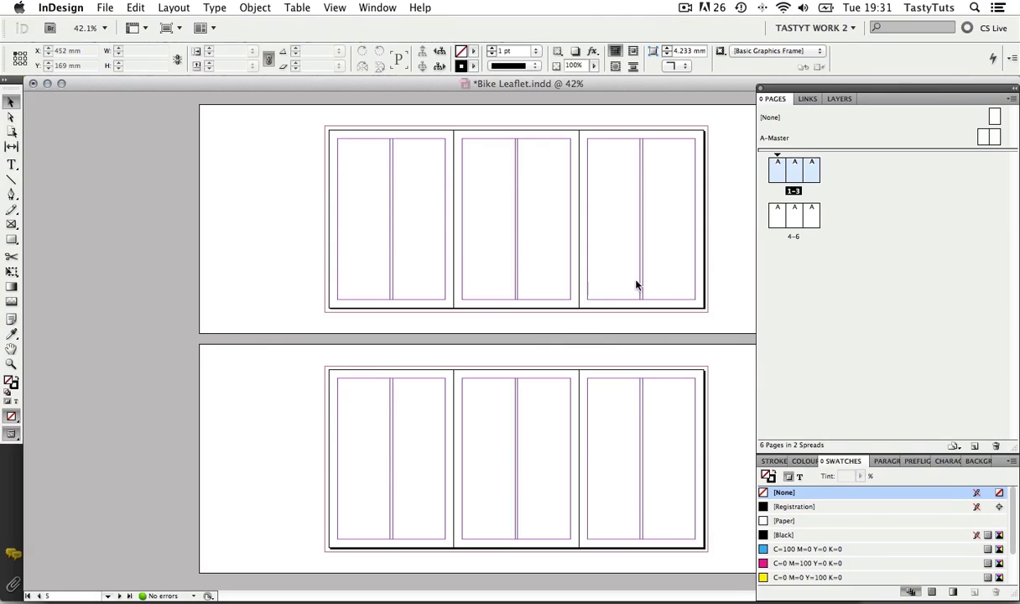
{"action": "key", "text": "z"}
{"action": "mouse_move", "coordinate": [302, 105]}
{"action": "left_mouse_down"}
{"action": "mouse_move", "coordinate": [529, 257]}
{"action": "mouse_move", "coordinate": [705, 345]}
{"action": "left_mouse_up"}
{"action": "left_click_drag", "start_coordinate": [517, 340], "coordinate": [375, 342]}
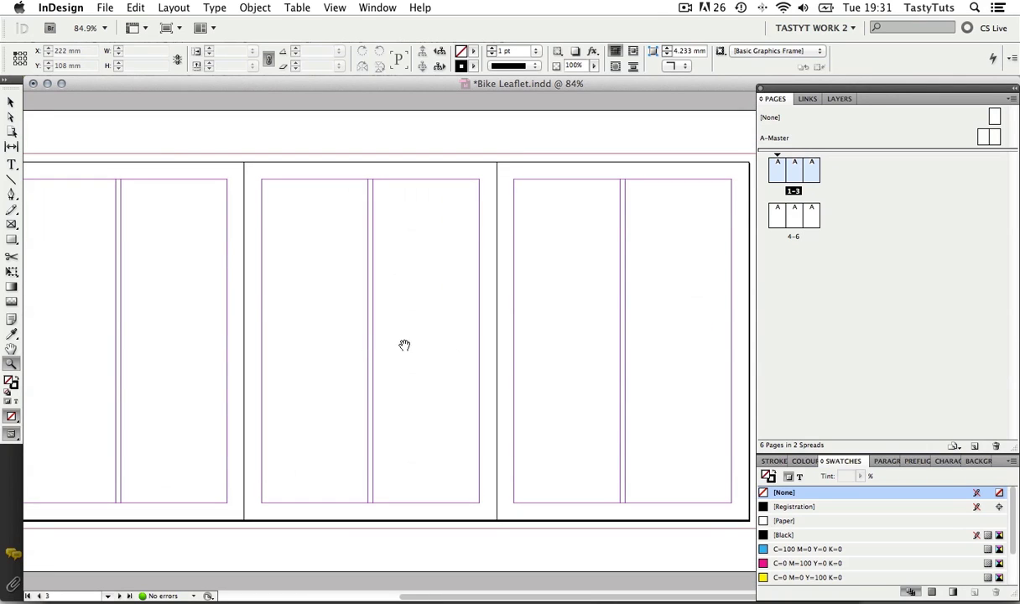
{"action": "left_click", "coordinate": [638, 325]}
{"action": "scroll", "coordinate": [639, 345], "scroll_direction": "down", "scroll_amount": 1}
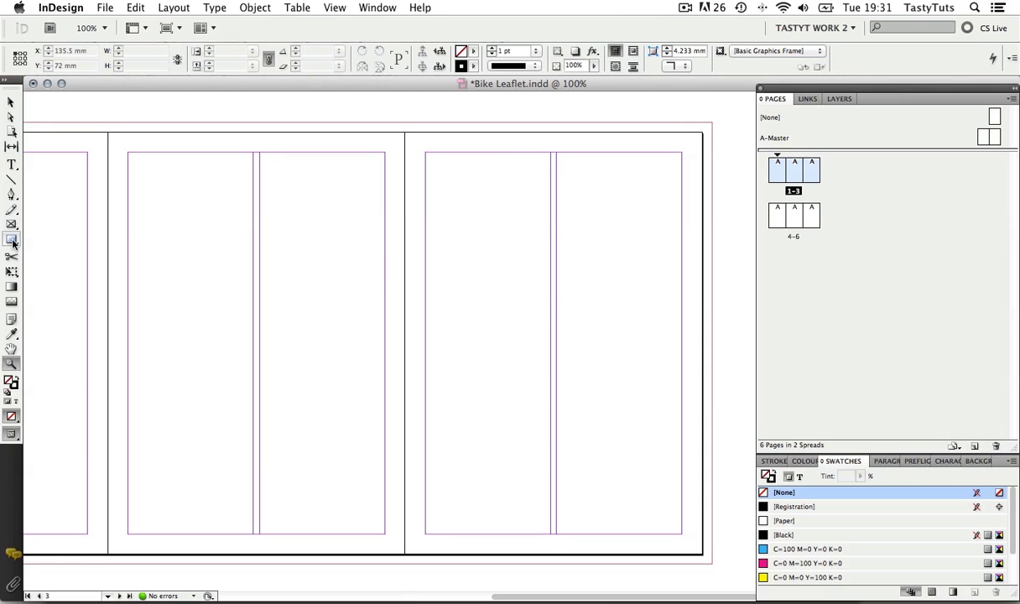
{"action": "key", "text": "v"}
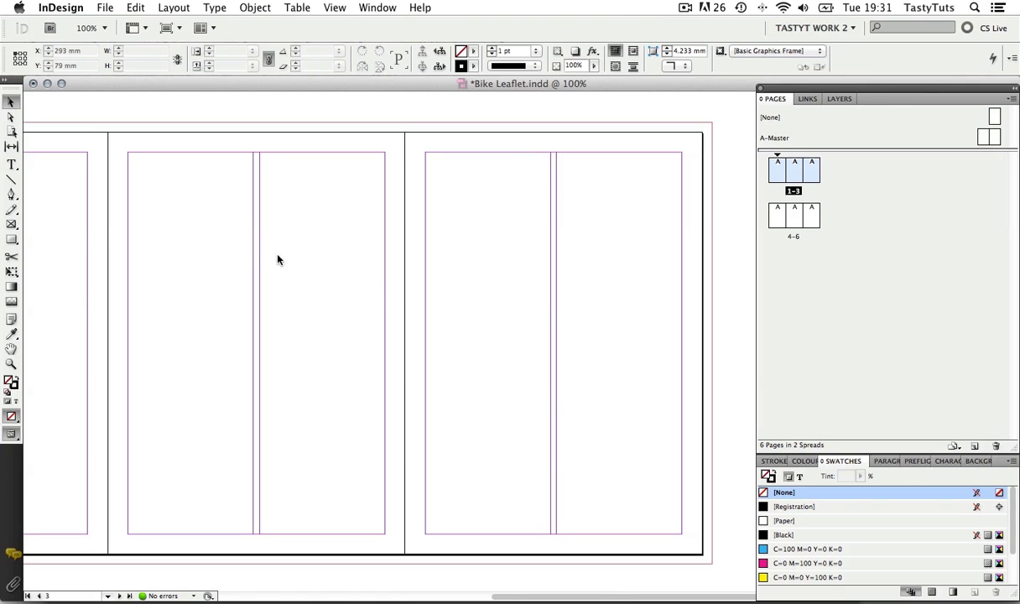
- Draw a bleed-to-bleed frame, a top-left column frame and a small bottom-right frame on the right panel
{"action": "left_click", "coordinate": [12, 224]}
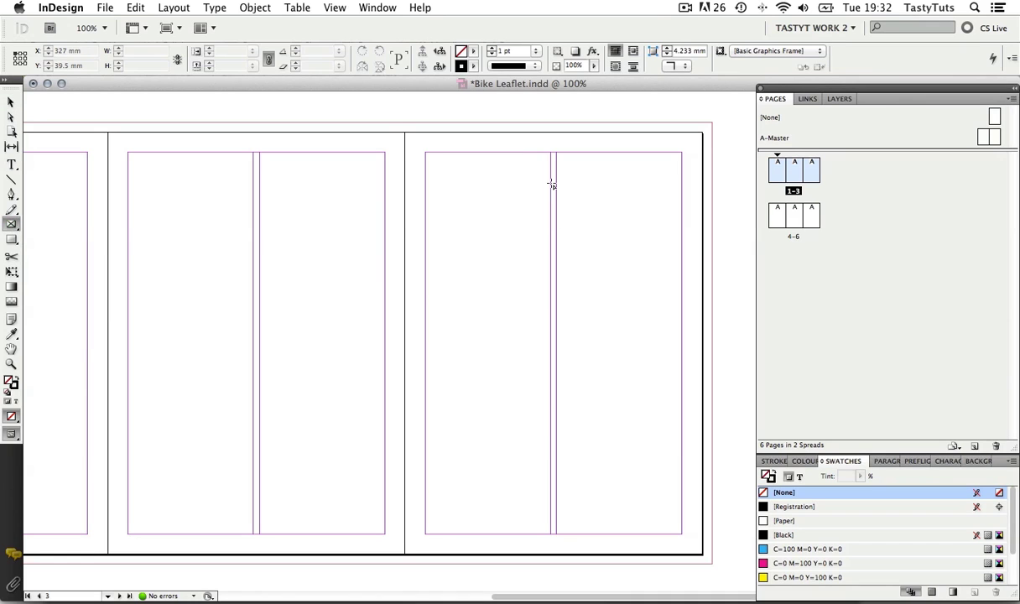
{"action": "left_click_drag", "start_coordinate": [404, 133], "coordinate": [671, 529]}
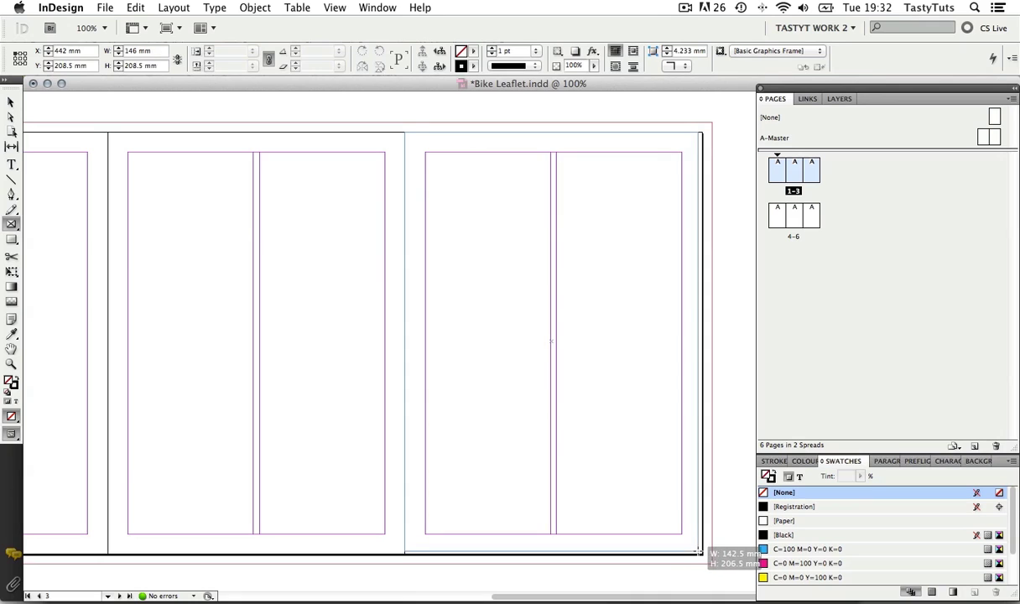
{"action": "left_click_drag", "start_coordinate": [671, 528], "coordinate": [702, 555]}
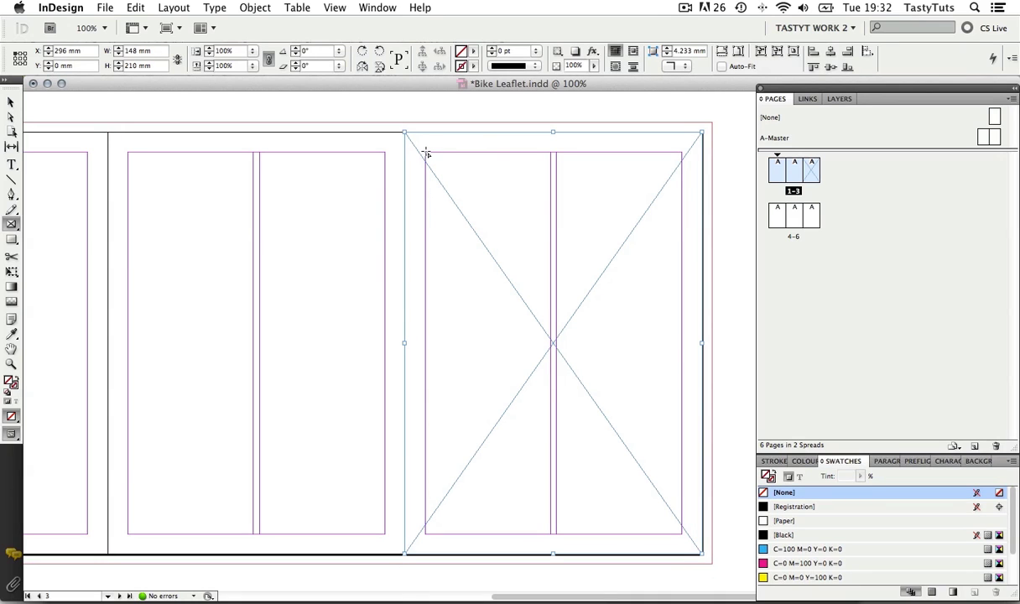
{"action": "mouse_move", "coordinate": [426, 154]}
{"action": "left_mouse_down"}
{"action": "mouse_move", "coordinate": [540, 227]}
{"action": "mouse_move", "coordinate": [551, 219]}
{"action": "left_mouse_up"}
{"action": "left_click_drag", "start_coordinate": [682, 537], "coordinate": [604, 477]}
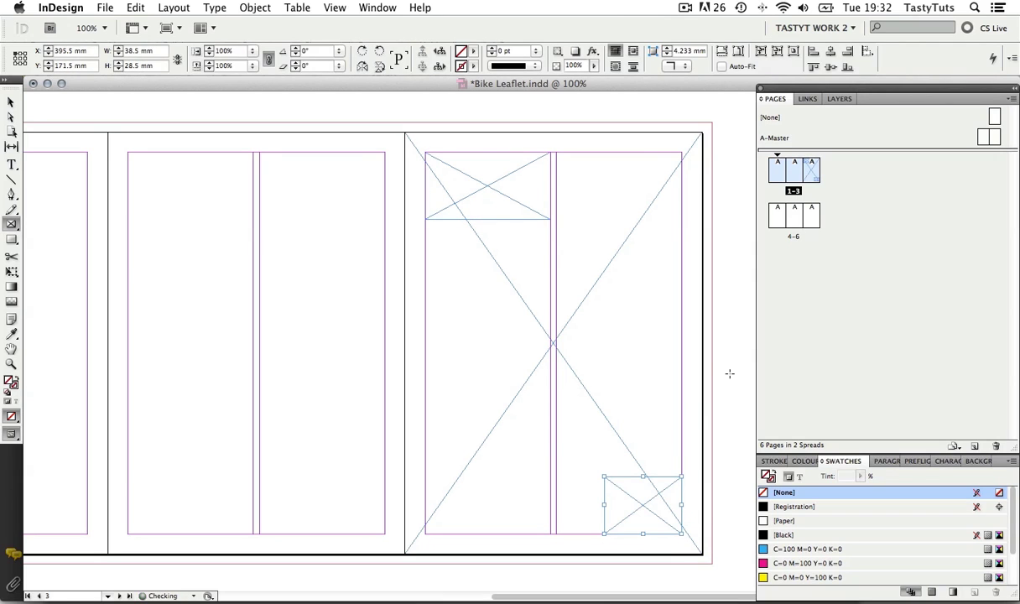
{"action": "key", "text": "v"}
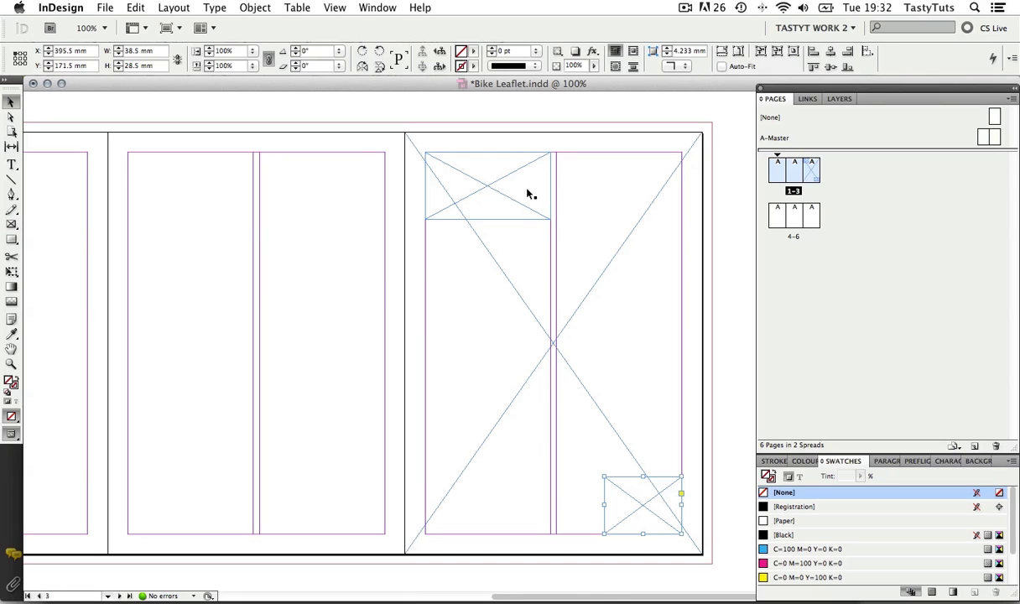
{"action": "left_click", "coordinate": [741, 410]}
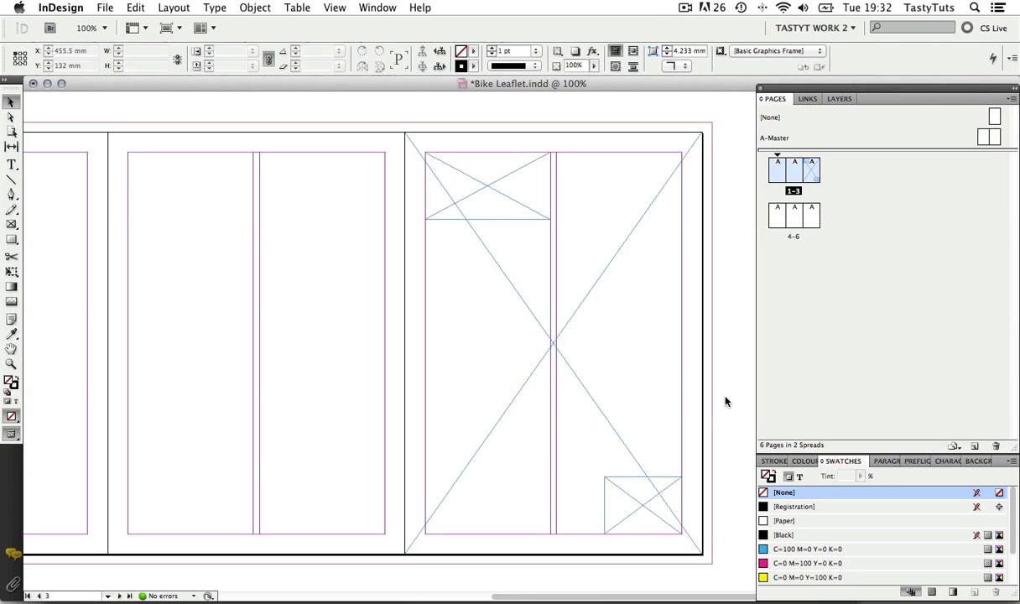
- Draw three overlapping frames in the middle panel's left column, nudging the third one upward
{"action": "left_click", "coordinate": [11, 225]}
{"action": "left_click_drag", "start_coordinate": [151, 241], "coordinate": [253, 318]}
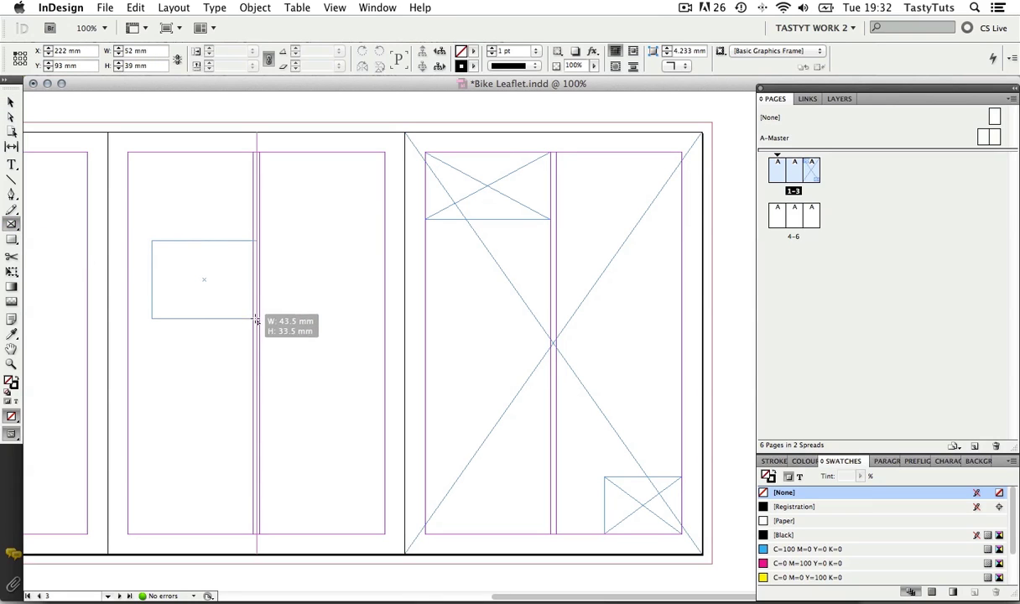
{"action": "left_click_drag", "start_coordinate": [293, 266], "coordinate": [191, 349]}
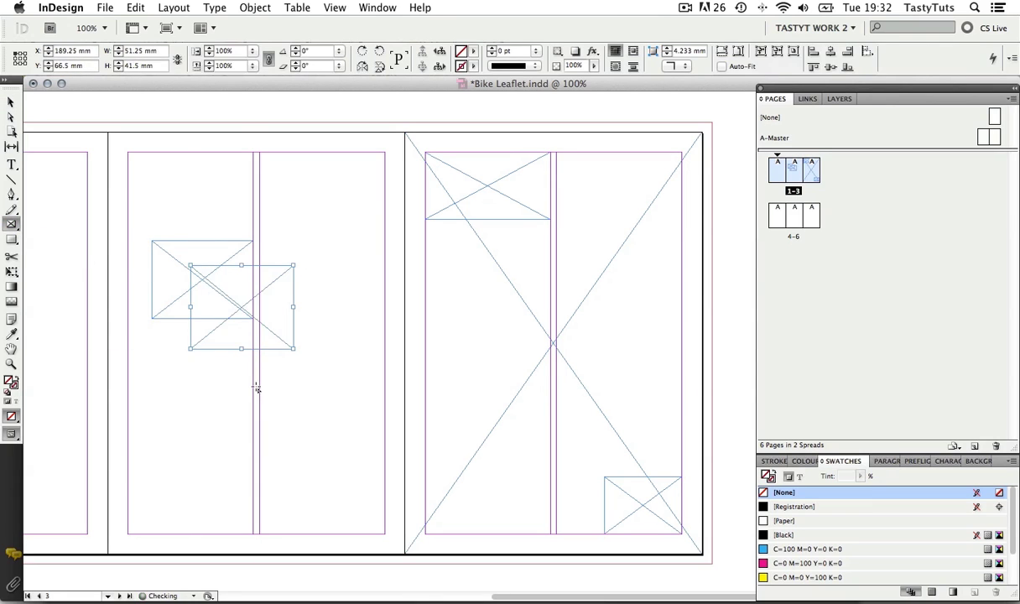
{"action": "key", "text": "v"}
{"action": "left_click", "coordinate": [241, 252]}
{"action": "left_click", "coordinate": [11, 223]}
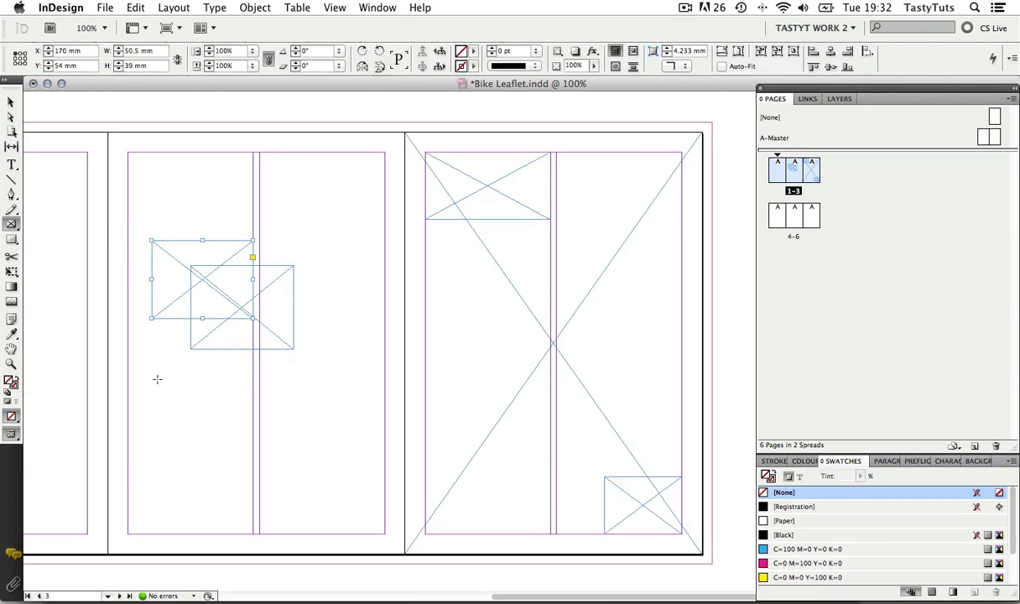
{"action": "left_click_drag", "start_coordinate": [157, 379], "coordinate": [243, 300]}
{"action": "key", "text": "v"}
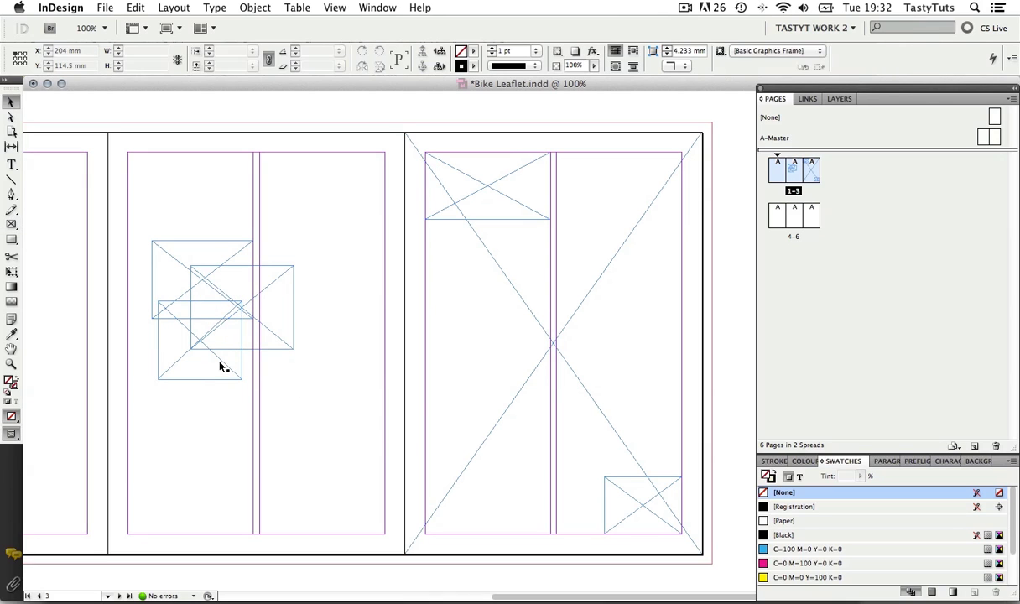
{"action": "left_click_drag", "start_coordinate": [205, 360], "coordinate": [214, 366]}
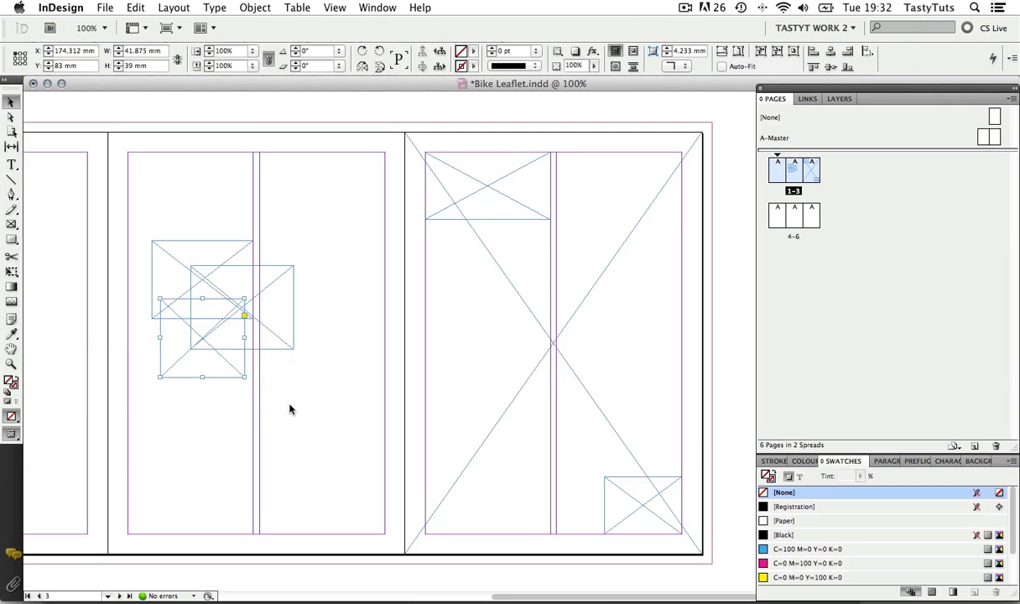
{"action": "left_click", "coordinate": [277, 384]}
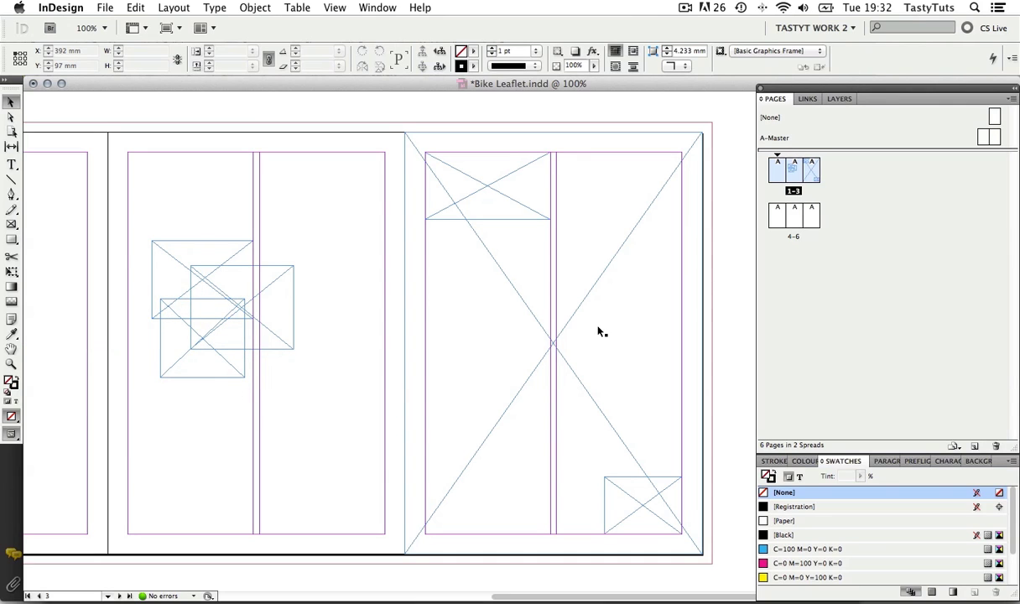
{"action": "left_click", "coordinate": [511, 203]}
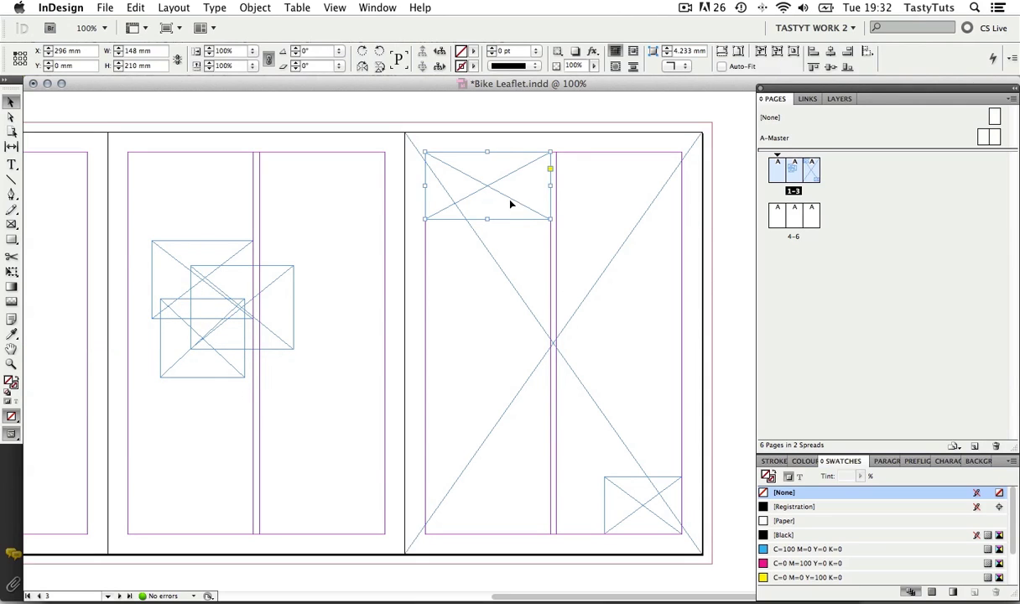
{"action": "left_click", "coordinate": [642, 491]}
{"action": "left_click", "coordinate": [649, 382]}
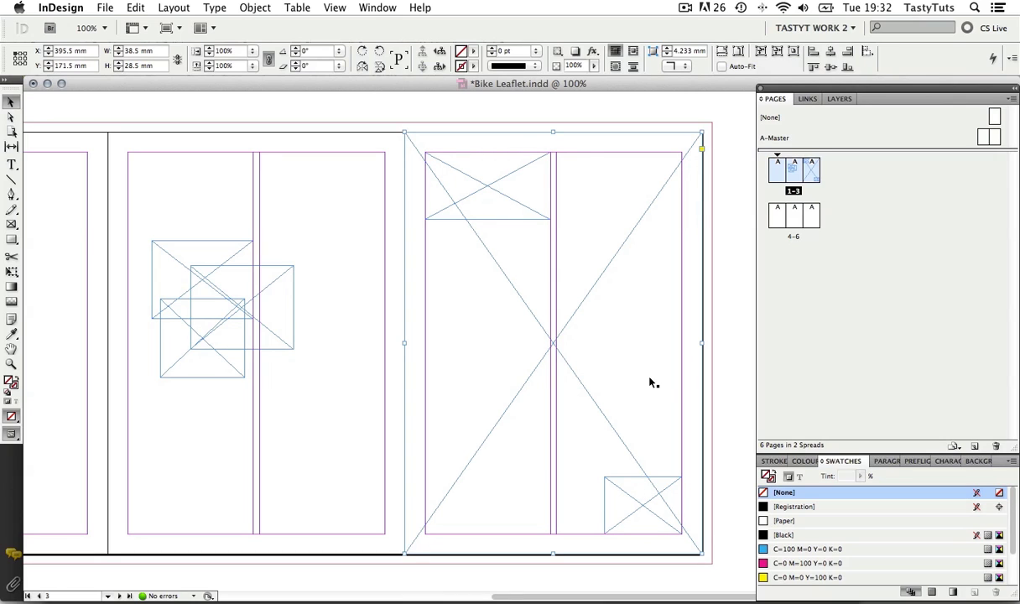
{"action": "left_click", "coordinate": [530, 216]}
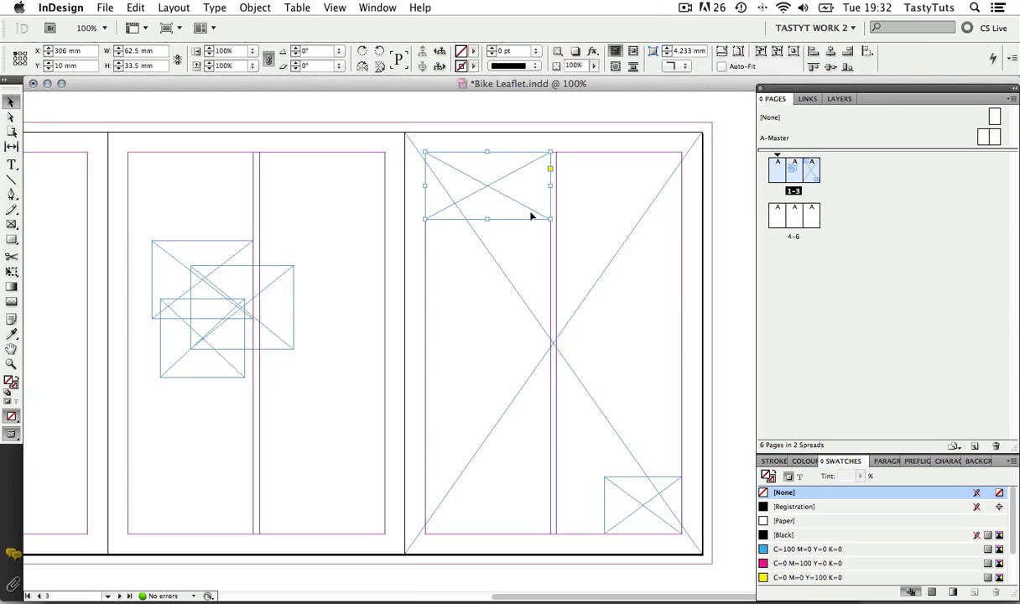
{"action": "left_click", "coordinate": [624, 486]}
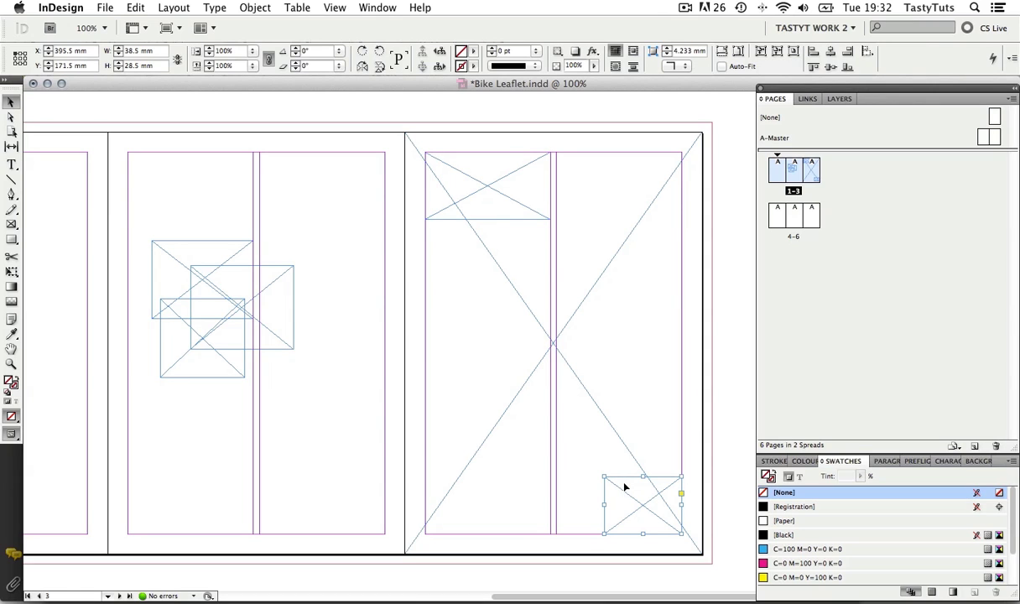
{"action": "left_click", "coordinate": [725, 330]}
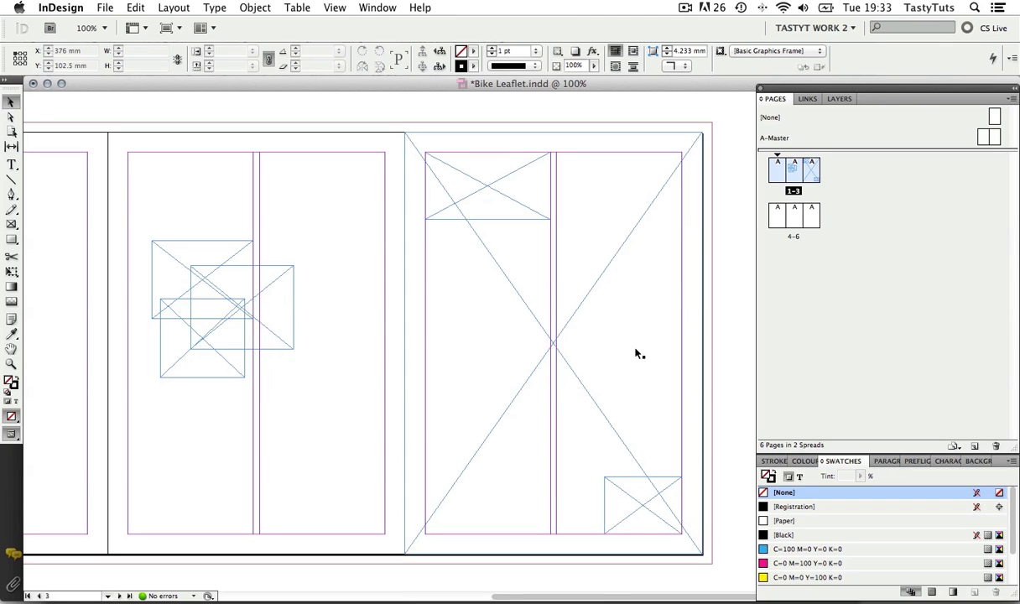
{"action": "left_click", "coordinate": [543, 291]}
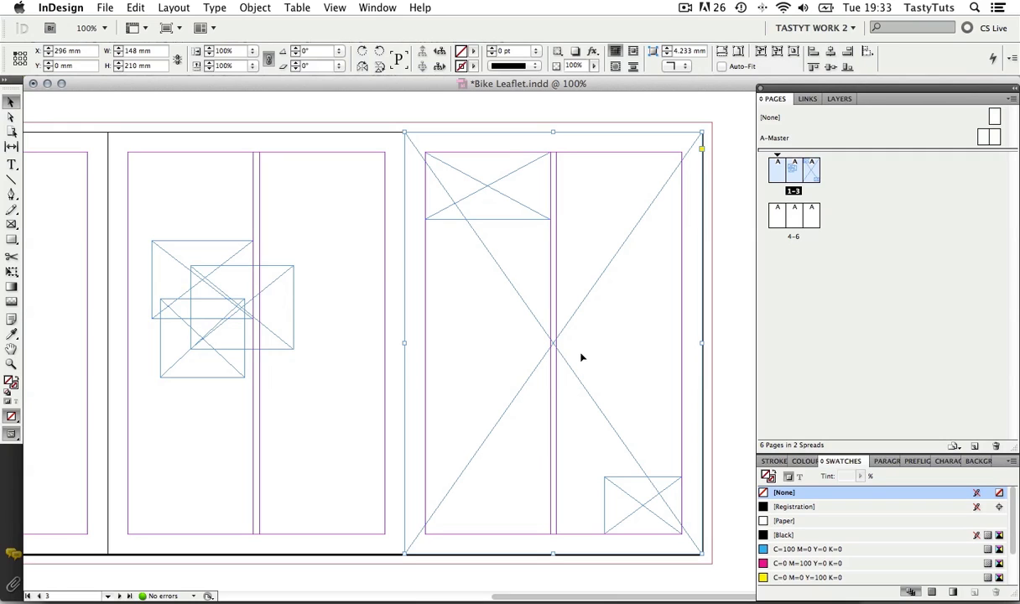
{"action": "left_click", "coordinate": [531, 205]}
{"action": "left_click", "coordinate": [637, 486]}
{"action": "left_click", "coordinate": [531, 204]}
{"action": "left_click", "coordinate": [630, 486]}
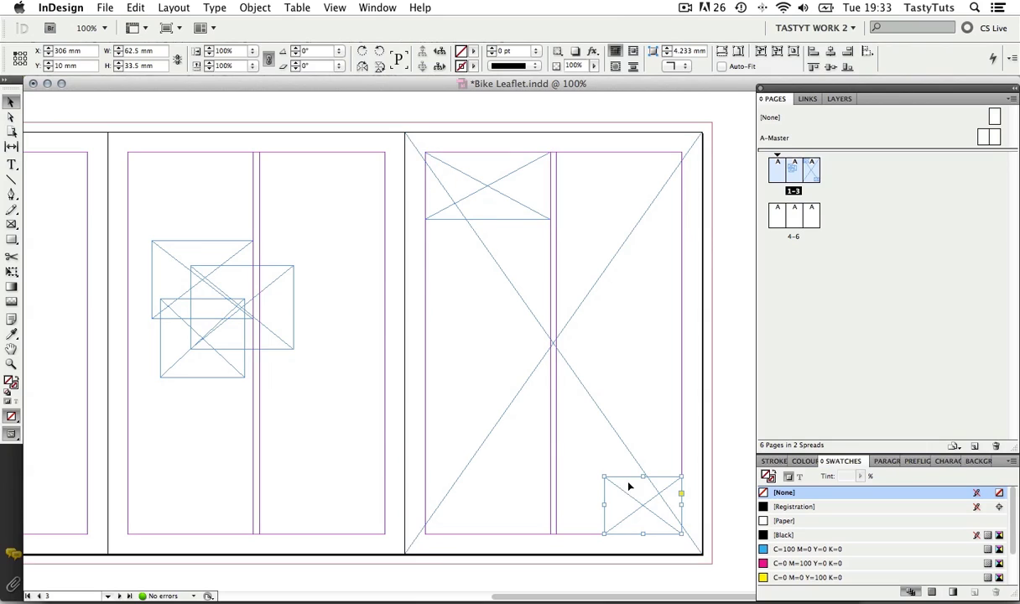
{"action": "left_click", "coordinate": [736, 347]}
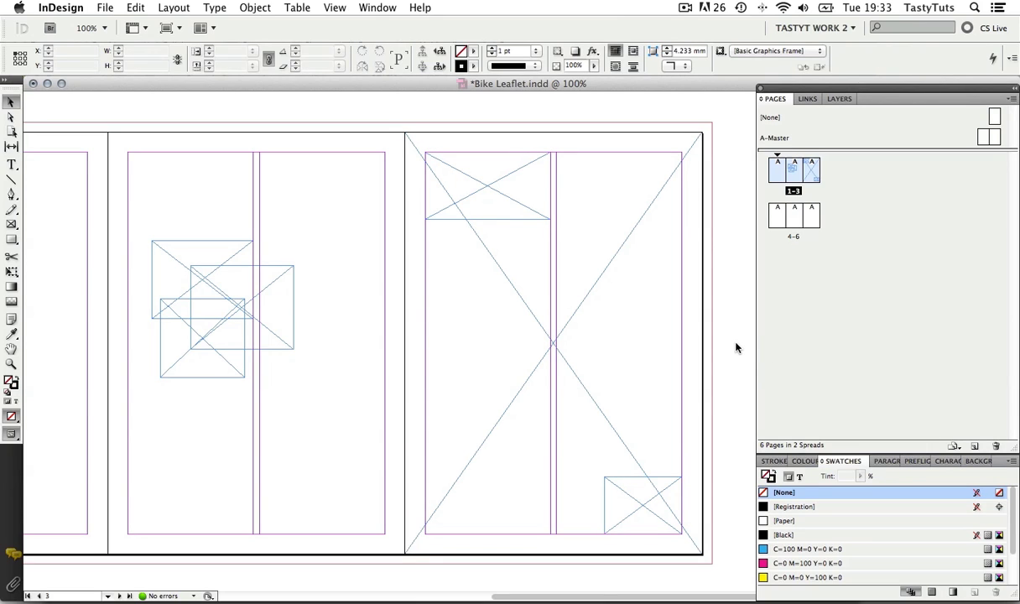
- Fill the full right-panel frame yellow and the small top frame C=100 cyan
{"action": "left_click", "coordinate": [637, 256]}
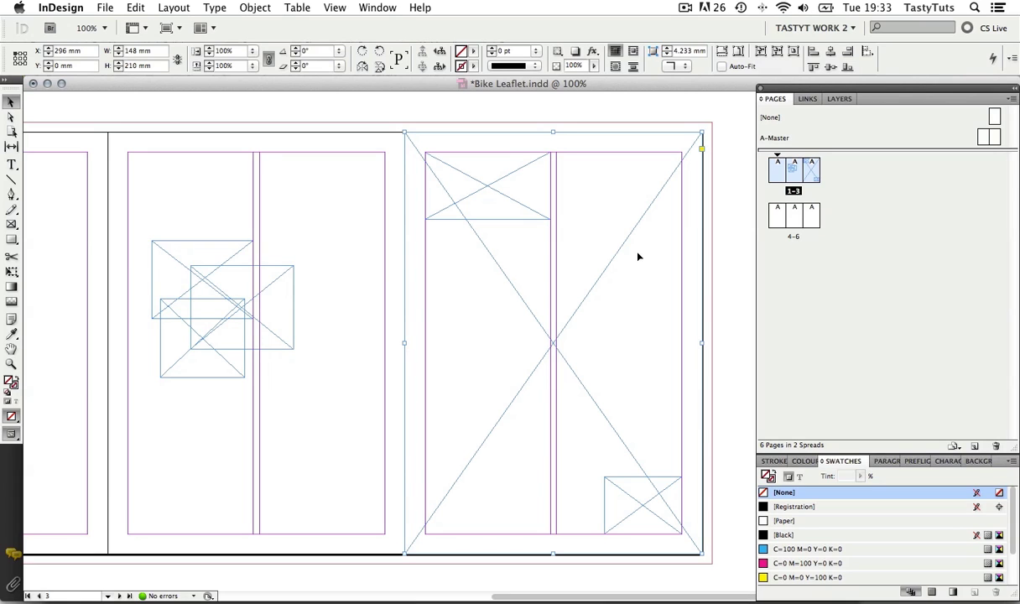
{"action": "left_click", "coordinate": [797, 578]}
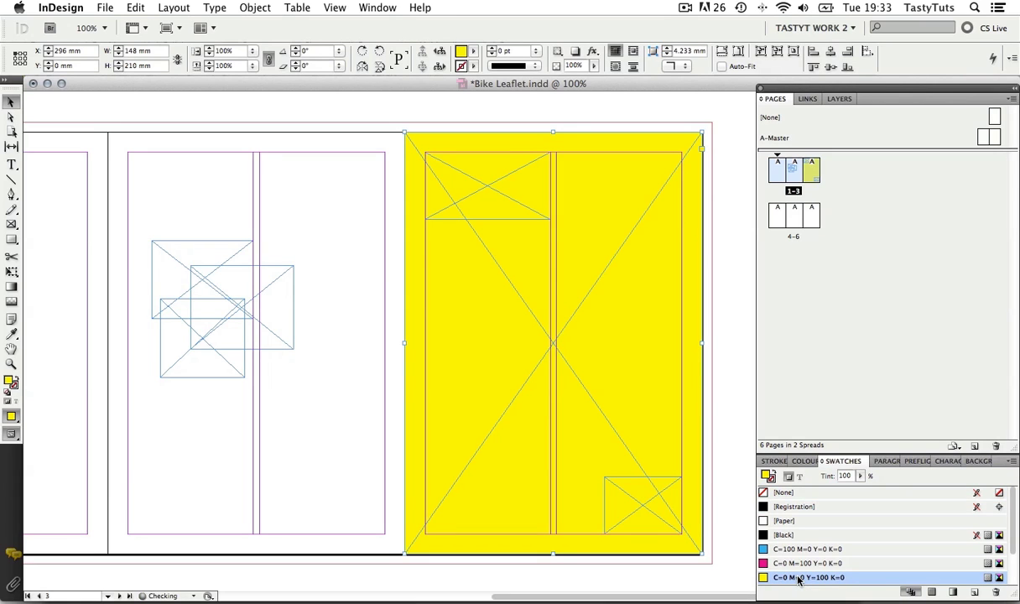
{"action": "left_click", "coordinate": [532, 197]}
{"action": "left_click", "coordinate": [808, 548]}
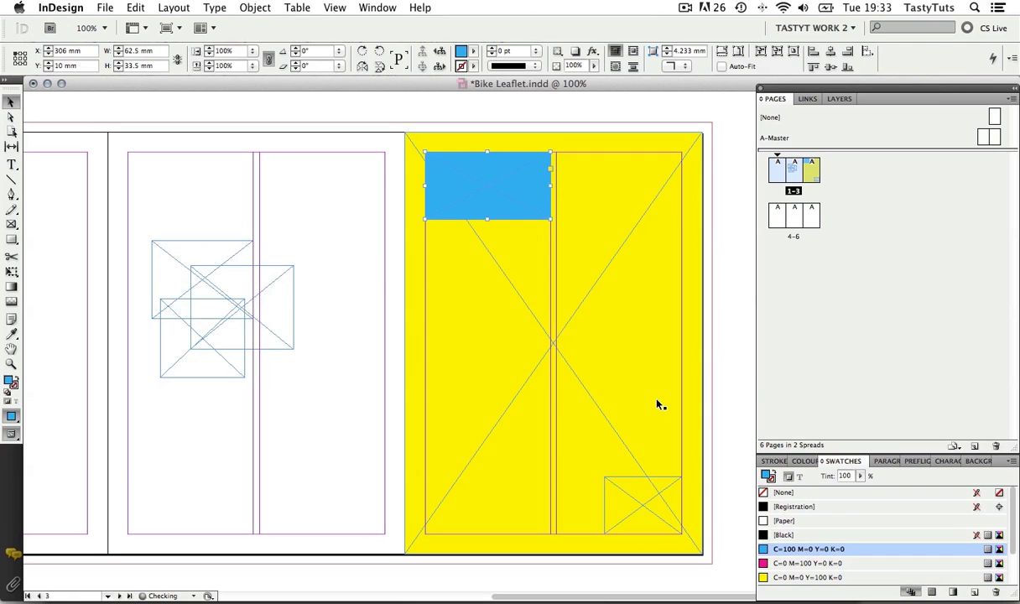
{"action": "left_click", "coordinate": [710, 235]}
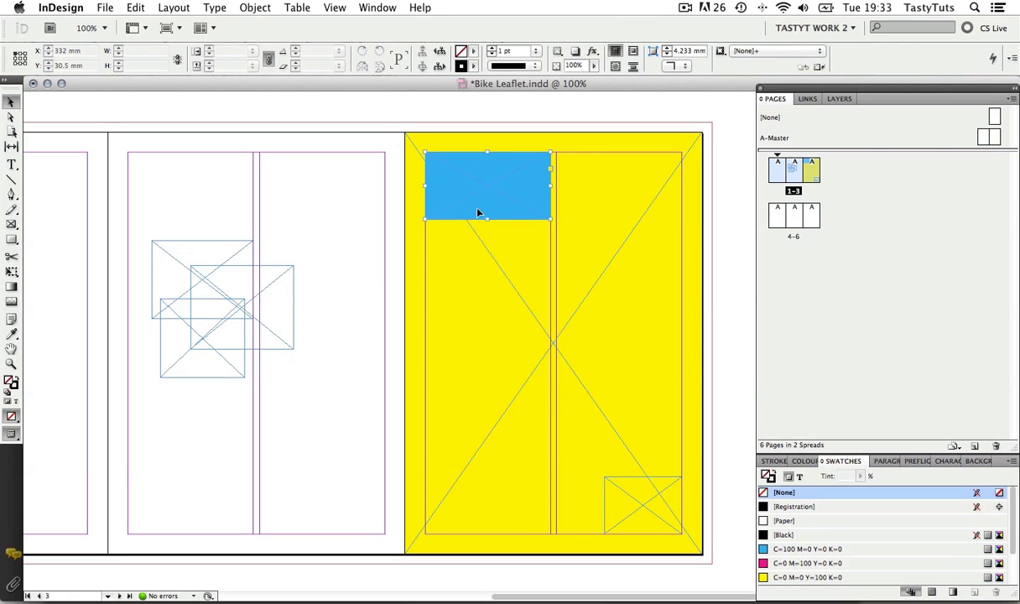
{"action": "left_click", "coordinate": [509, 186]}
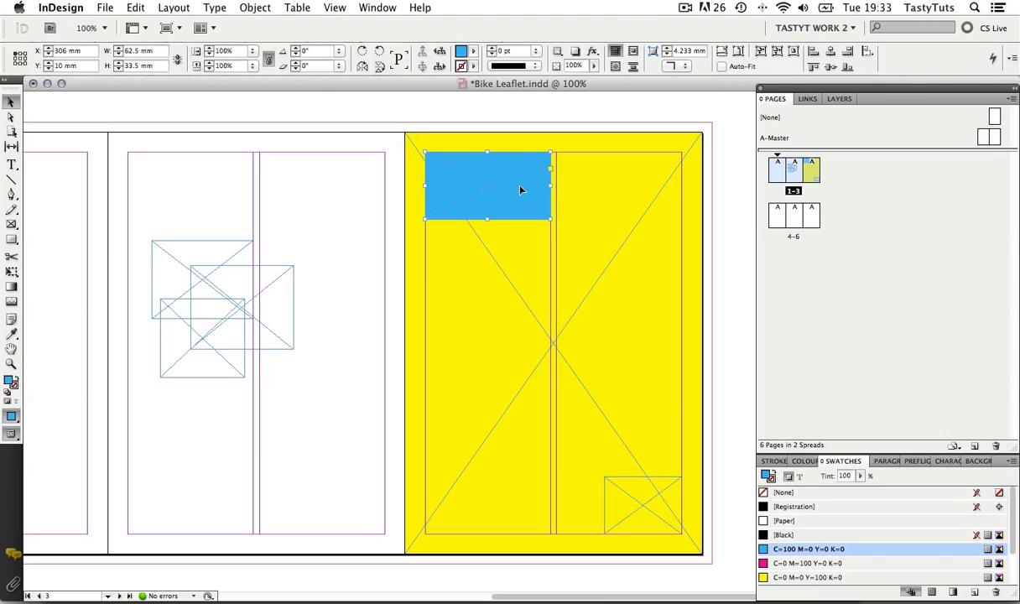
{"action": "left_click", "coordinate": [604, 194]}
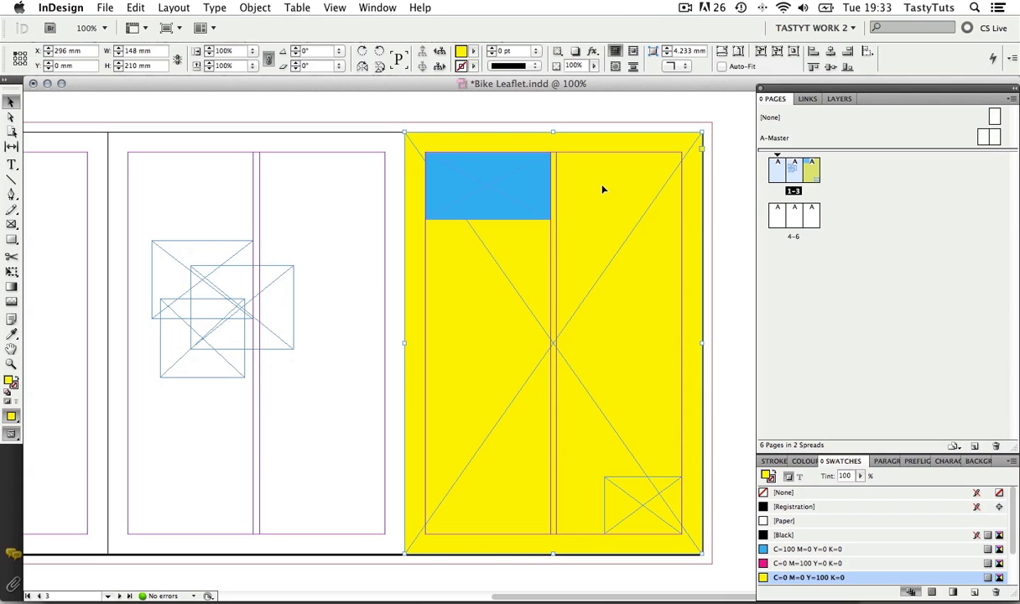
- Apply Arrange > Bring to Front to the yellow full-panel frame
{"action": "right_click", "coordinate": [601, 191]}
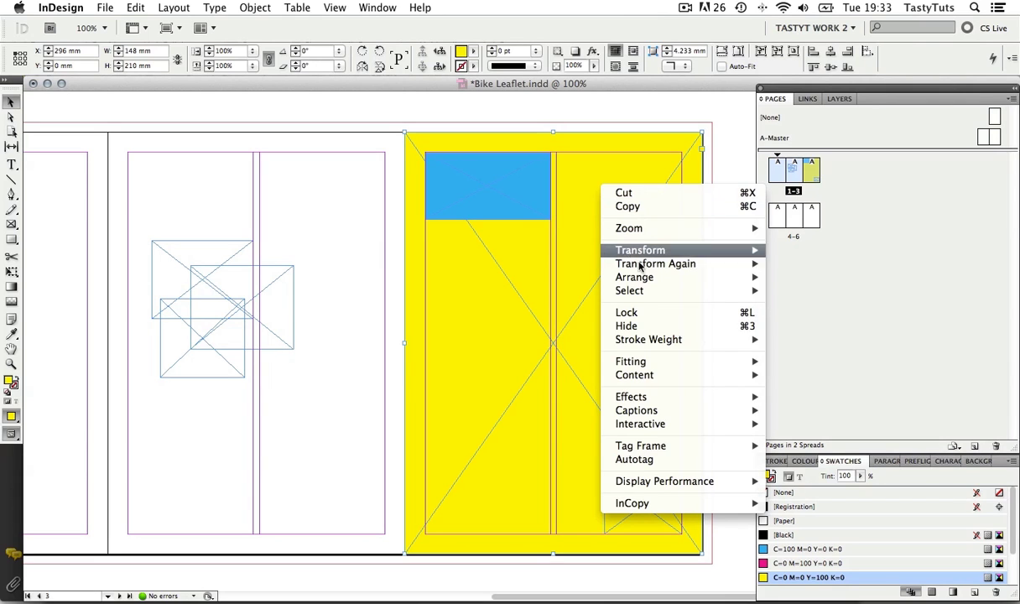
{"action": "mouse_move", "coordinate": [634, 277]}
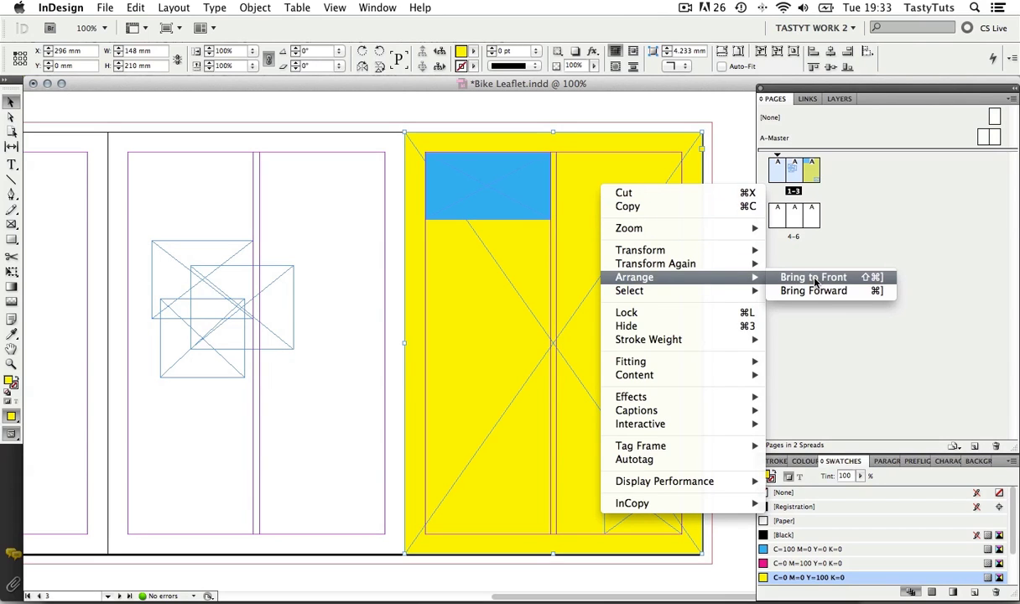
{"action": "left_click", "coordinate": [816, 278]}
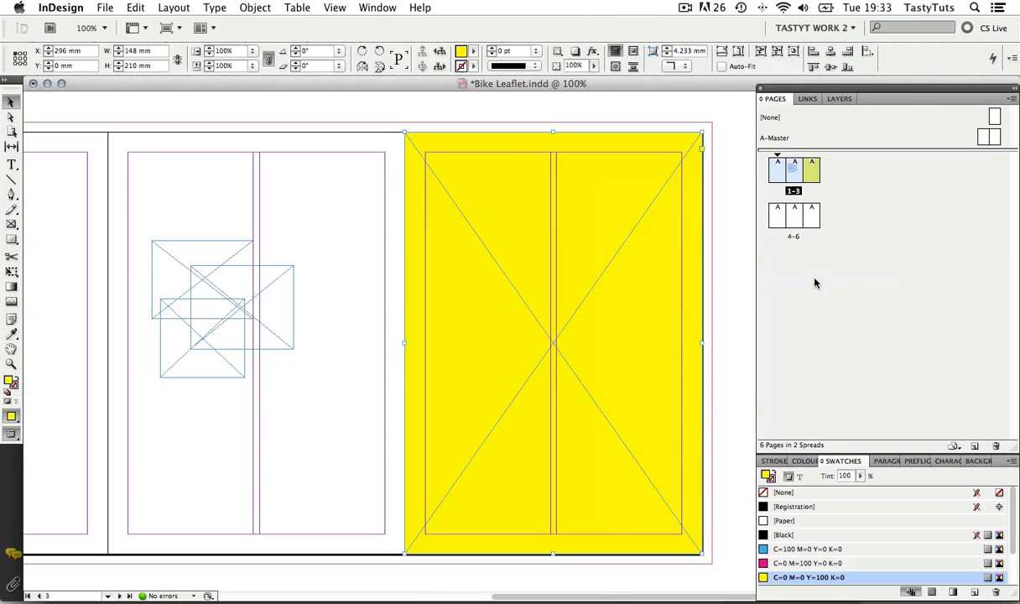
{"action": "left_click", "coordinate": [729, 373]}
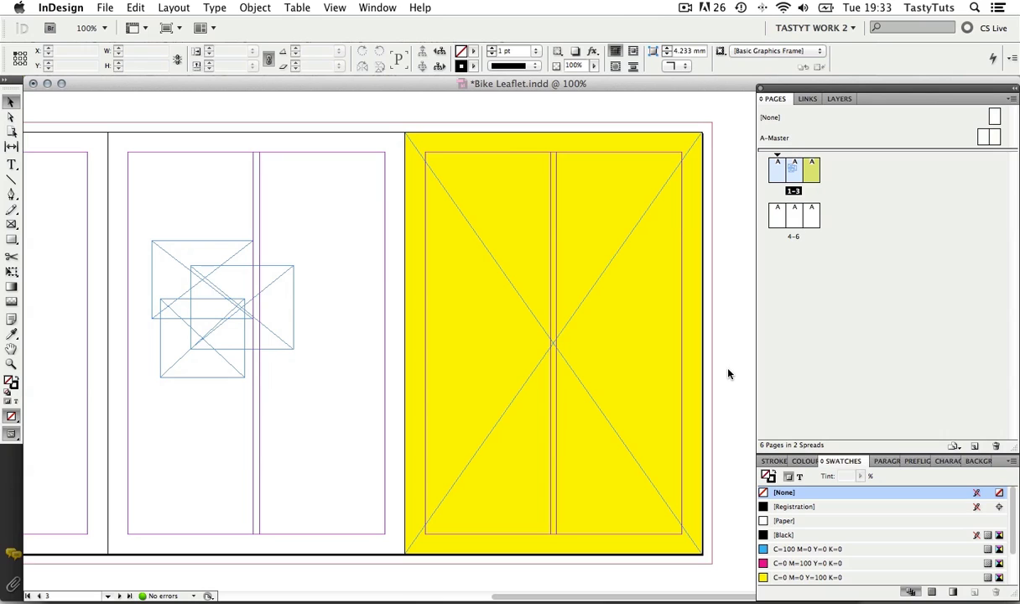
- Click through the overlapping frames to select the blue frame hidden behind the yellow one
{"action": "left_click", "coordinate": [575, 243]}
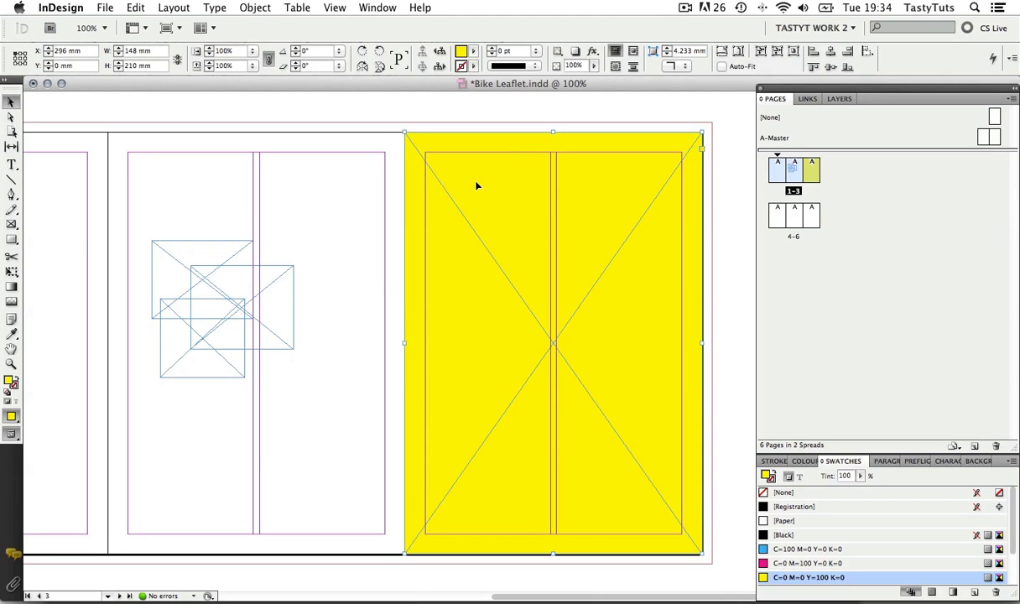
{"action": "left_click", "coordinate": [476, 185], "text": "super"}
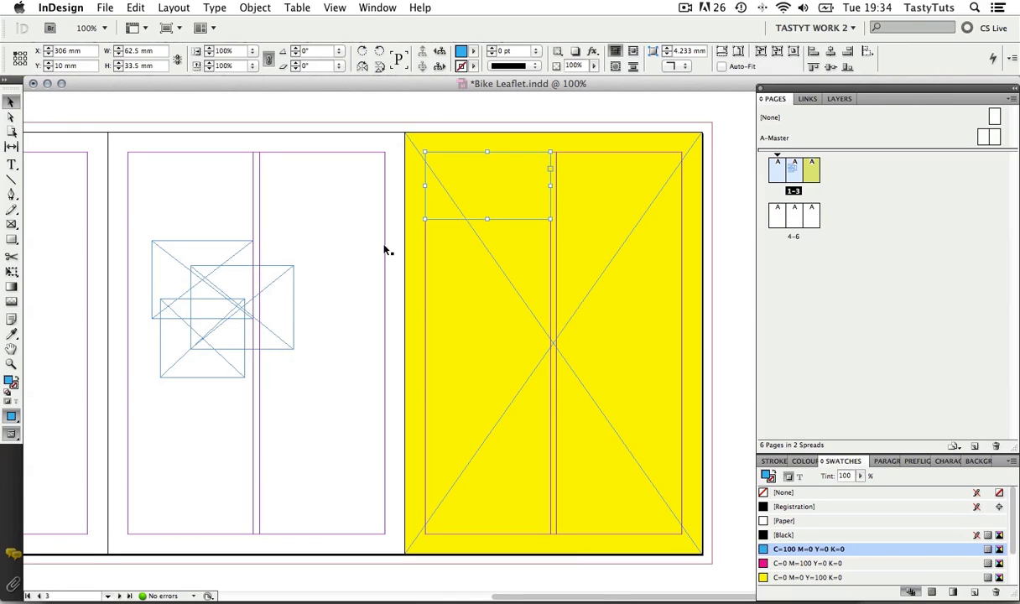
{"action": "left_click", "coordinate": [210, 324]}
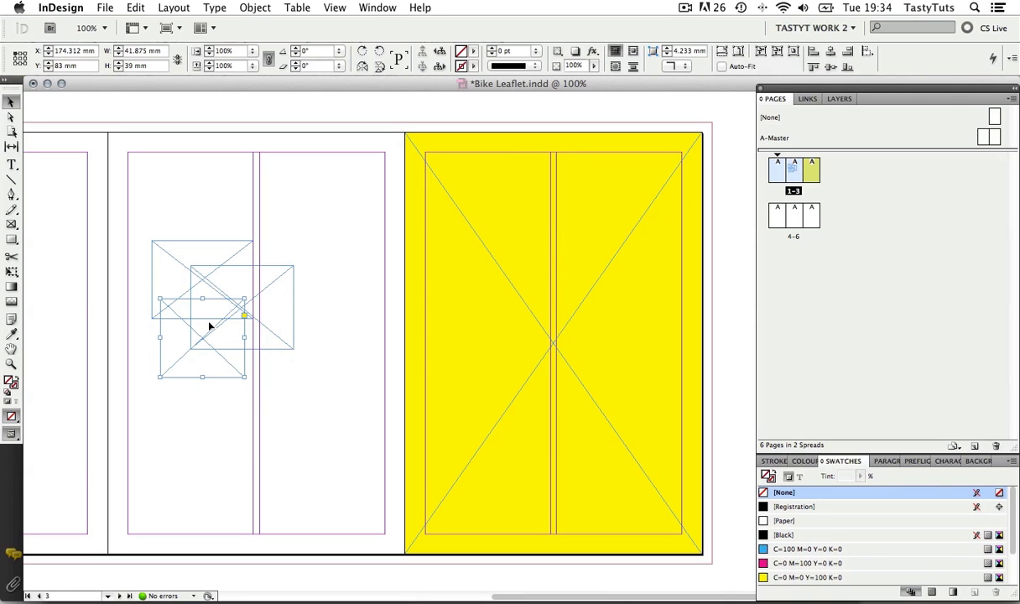
{"action": "left_click", "coordinate": [210, 325], "text": "super"}
{"action": "left_click", "coordinate": [211, 319], "text": "super"}
{"action": "left_click", "coordinate": [213, 312], "text": "super"}
{"action": "left_click", "coordinate": [212, 312], "text": "super"}
{"action": "left_click", "coordinate": [212, 312], "text": "super"}
{"action": "left_click", "coordinate": [213, 312], "text": "super"}
{"action": "left_click", "coordinate": [462, 197]}
{"action": "left_click", "coordinate": [489, 193], "text": "super"}
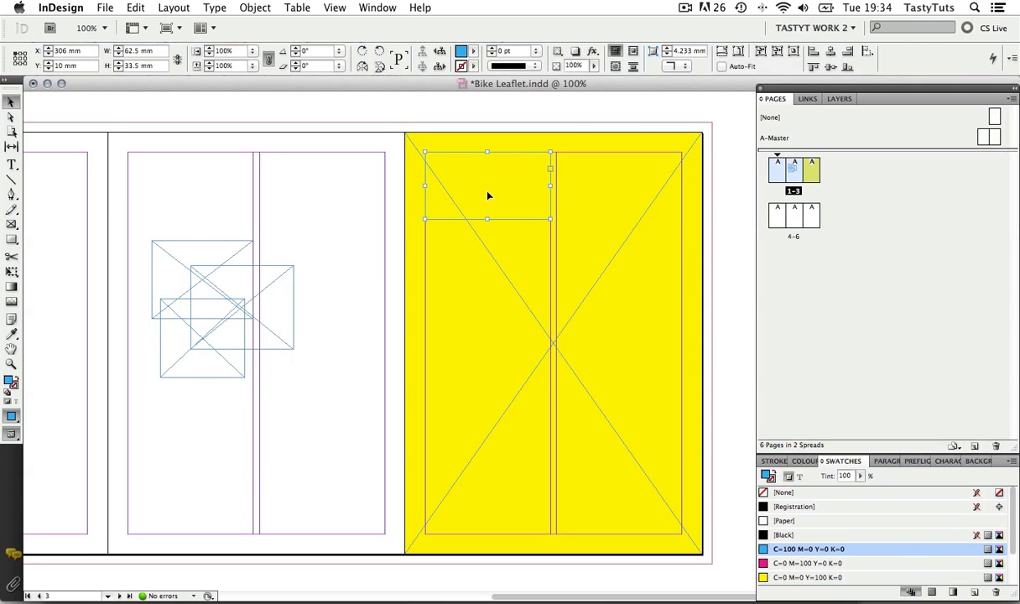
- Bring the blue frame to front and set the yellow and blue test fills to None
{"action": "right_click", "coordinate": [488, 196]}
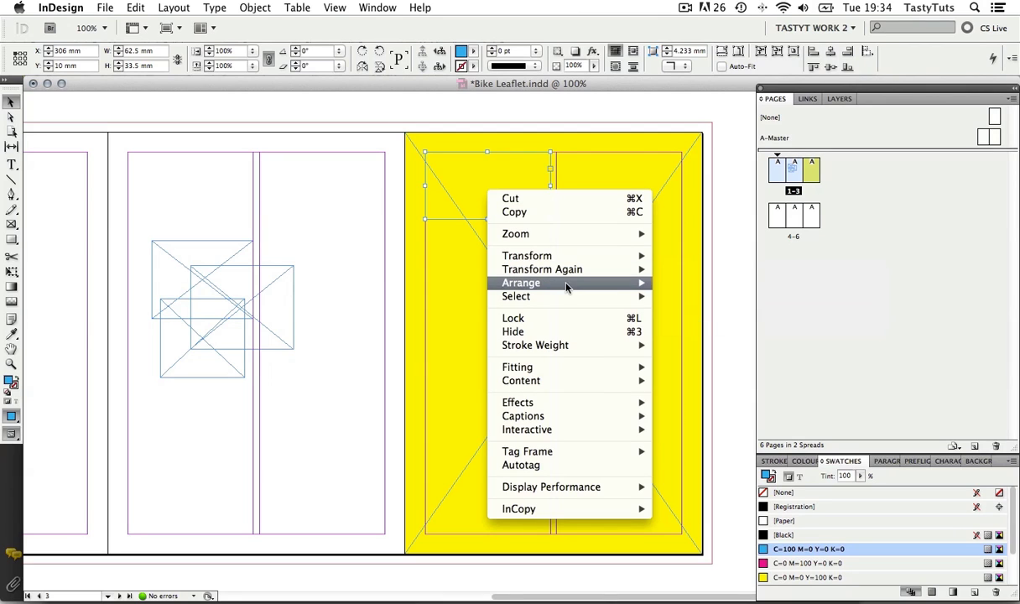
{"action": "mouse_move", "coordinate": [521, 283]}
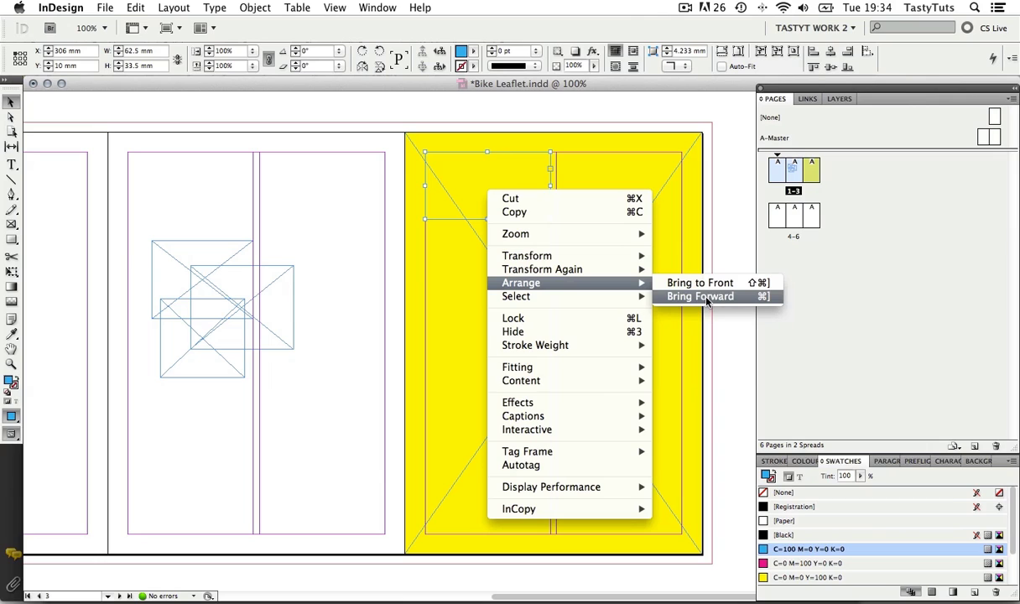
{"action": "left_click", "coordinate": [674, 283]}
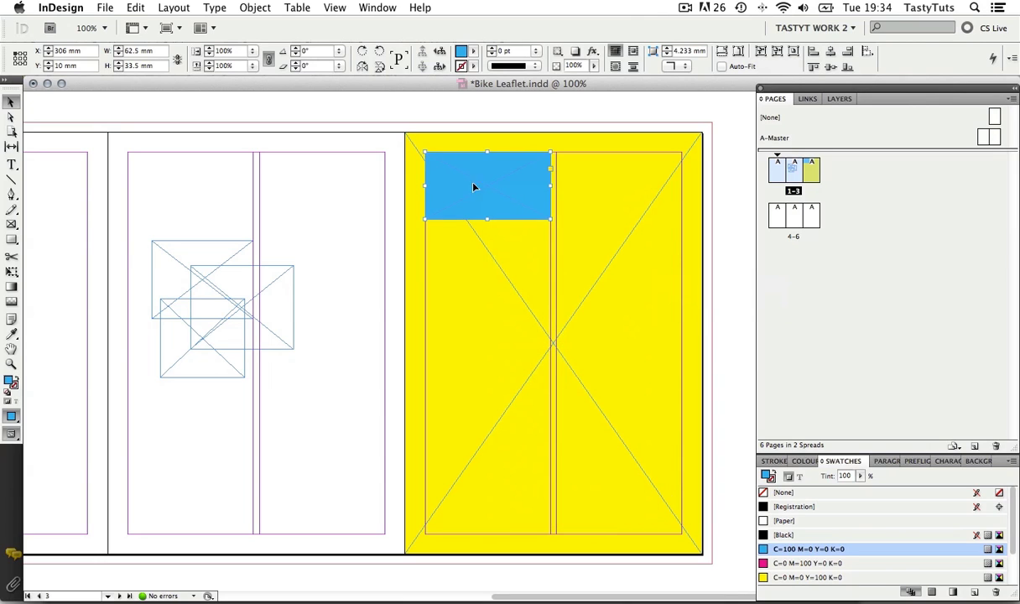
{"action": "left_click", "coordinate": [728, 291]}
{"action": "left_click", "coordinate": [671, 235]}
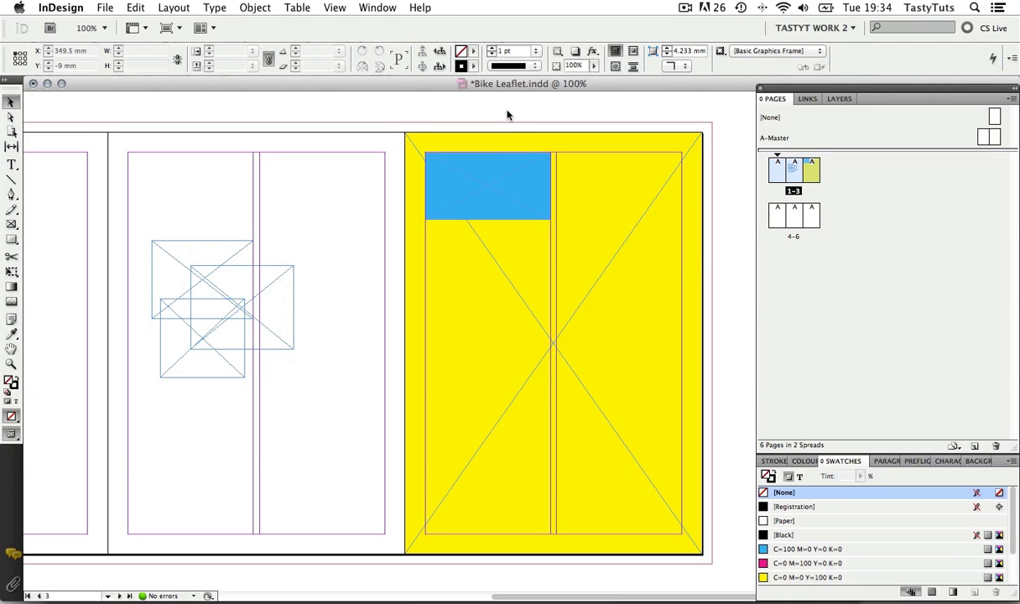
{"action": "left_click", "coordinate": [785, 493]}
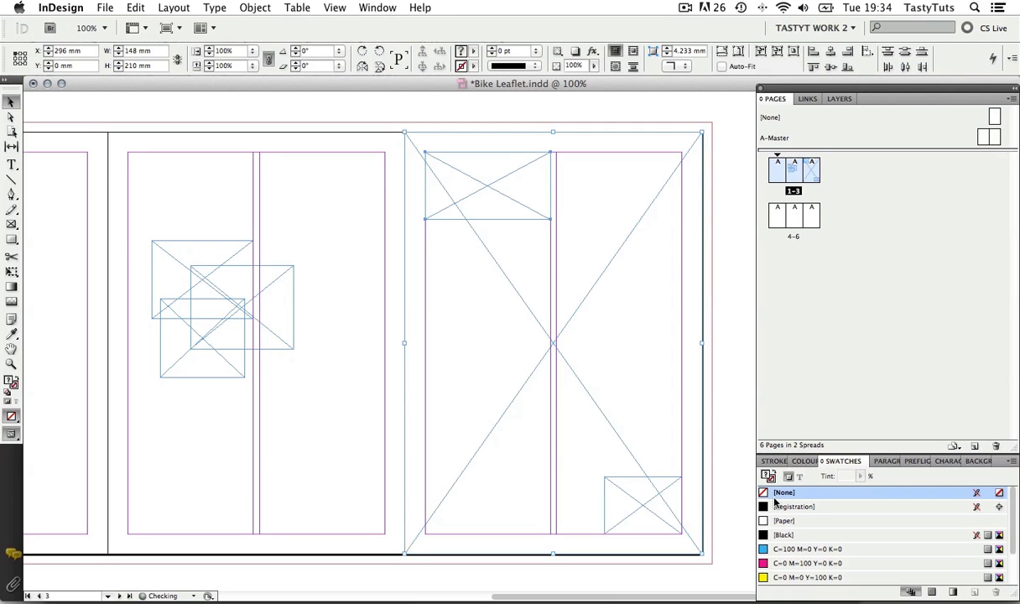
- Switch to Acrobat to view the Honda CBR125R scamp in Scamp.pdf
{"action": "key", "text": "super+Tab"}
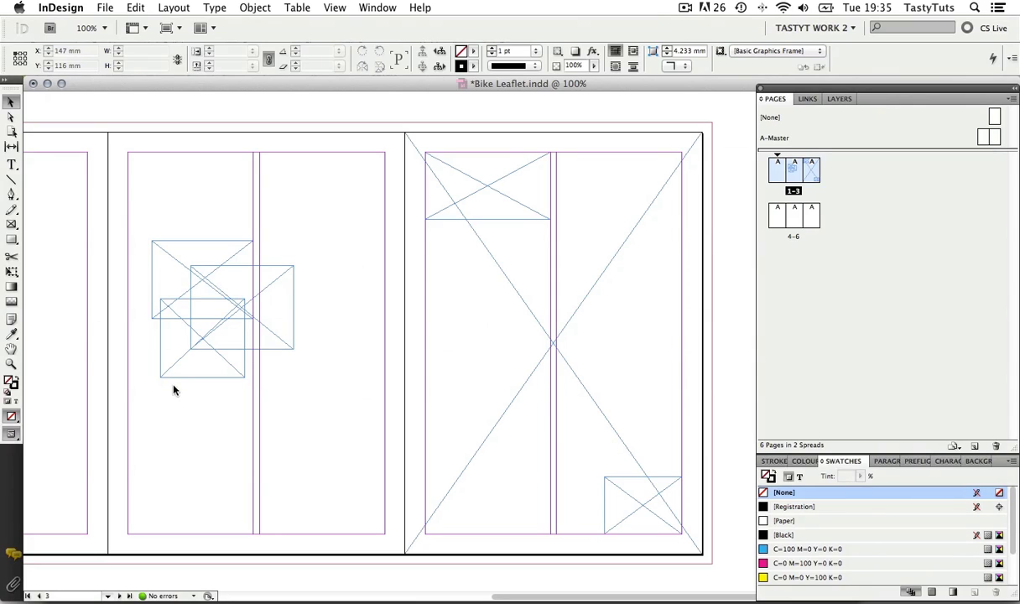
- Delete the overlapping test frames and draw six scamp-matching placeholder frames: top, band, squares, bottom
{"action": "left_click_drag", "start_coordinate": [169, 376], "coordinate": [201, 291]}
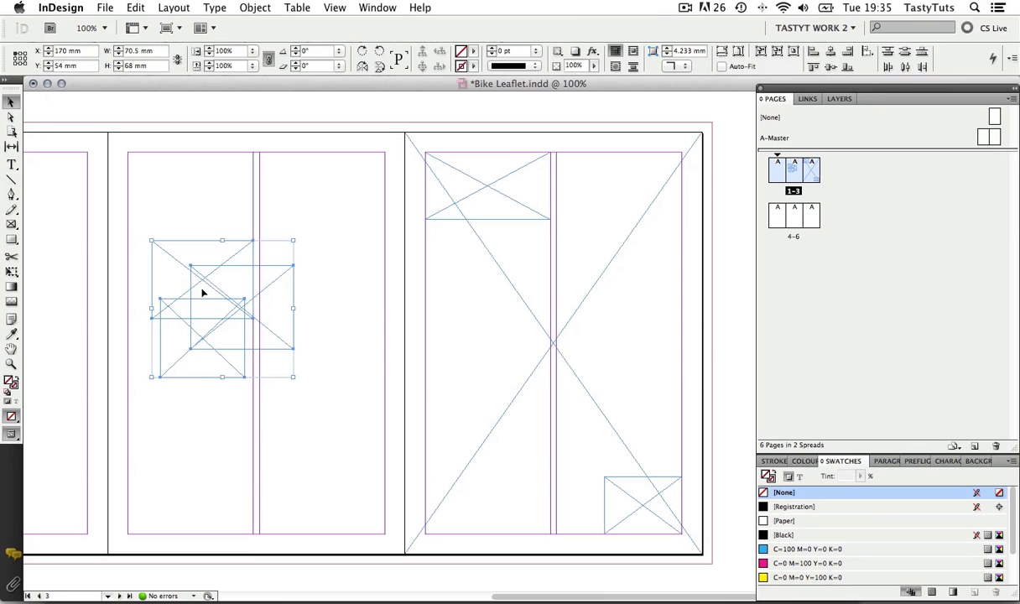
{"action": "key", "text": "Delete"}
{"action": "key", "text": "f"}
{"action": "left_click_drag", "start_coordinate": [107, 132], "coordinate": [405, 278]}
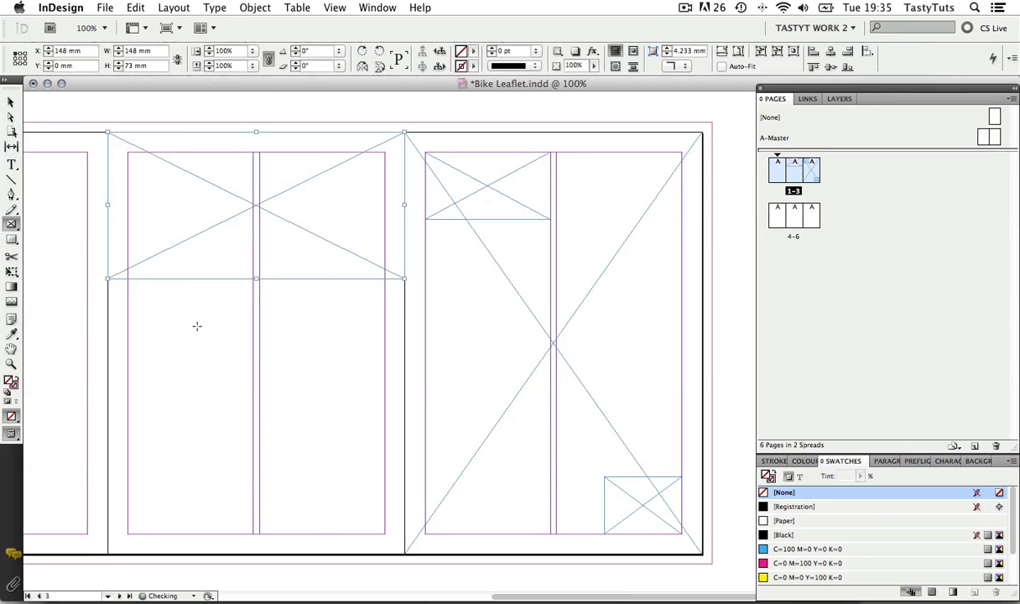
{"action": "left_click_drag", "start_coordinate": [128, 306], "coordinate": [385, 363]}
{"action": "left_click_drag", "start_coordinate": [152, 381], "coordinate": [229, 449]}
{"action": "mouse_move", "coordinate": [278, 381]}
{"action": "left_mouse_down"}
{"action": "mouse_move", "coordinate": [364, 449]}
{"action": "mouse_move", "coordinate": [355, 448]}
{"action": "left_mouse_up"}
{"action": "mouse_move", "coordinate": [127, 489]}
{"action": "left_mouse_down"}
{"action": "mouse_move", "coordinate": [224, 534]}
{"action": "mouse_move", "coordinate": [253, 534]}
{"action": "left_mouse_up"}
{"action": "left_click_drag", "start_coordinate": [322, 489], "coordinate": [385, 533]}
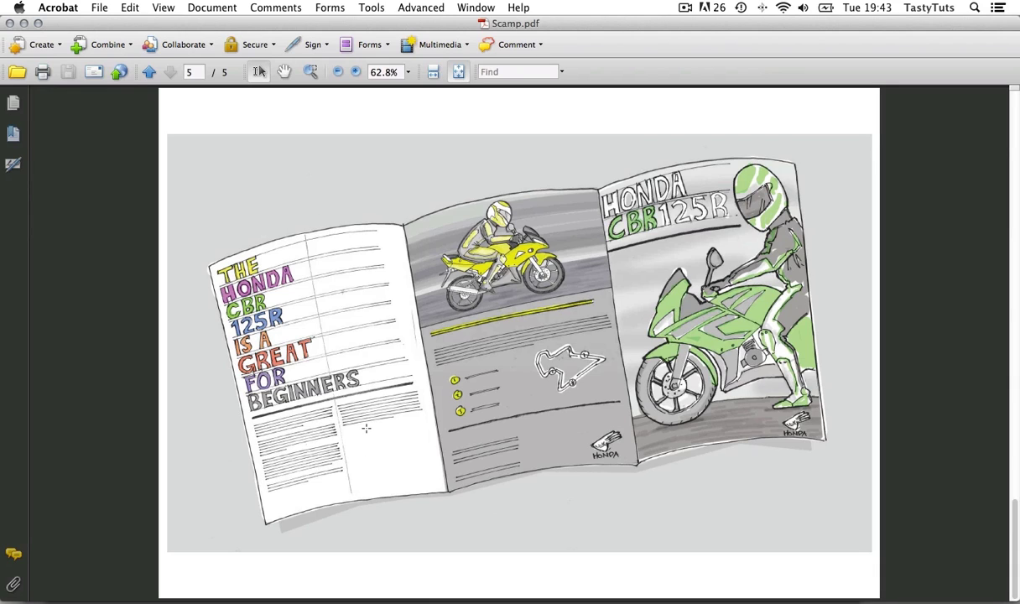
- Draw a large upper frame and a lower-left square frame on the left panel, then zoom out
{"action": "key", "text": "super+Tab"}
{"action": "left_click_drag", "start_coordinate": [280, 412], "coordinate": [551, 410]}
{"action": "left_click", "coordinate": [12, 224]}
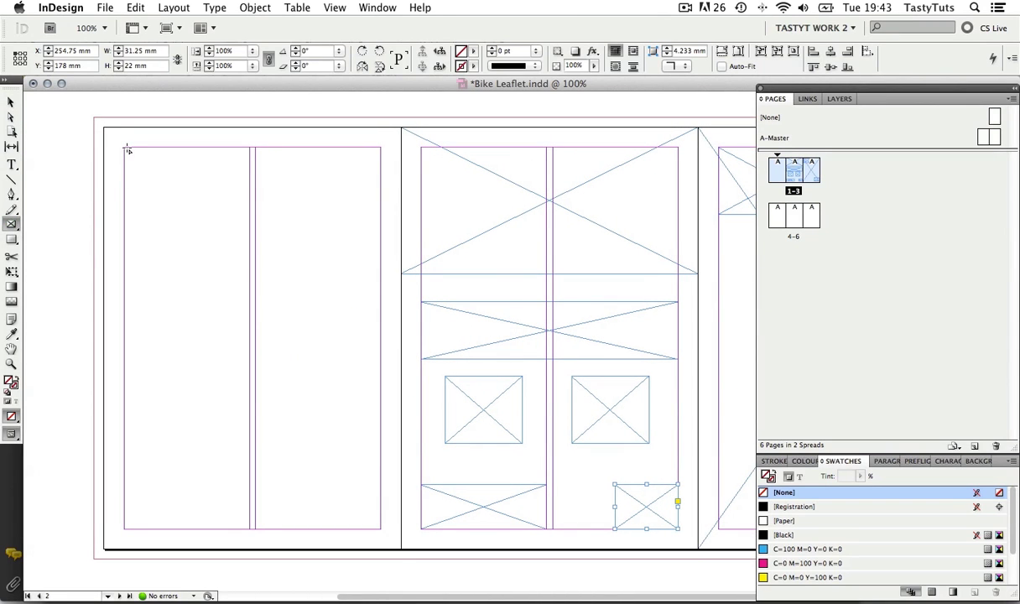
{"action": "mouse_move", "coordinate": [124, 147]}
{"action": "left_mouse_down"}
{"action": "mouse_move", "coordinate": [364, 353]}
{"action": "mouse_move", "coordinate": [382, 386]}
{"action": "left_mouse_up"}
{"action": "left_click_drag", "start_coordinate": [125, 390], "coordinate": [249, 528]}
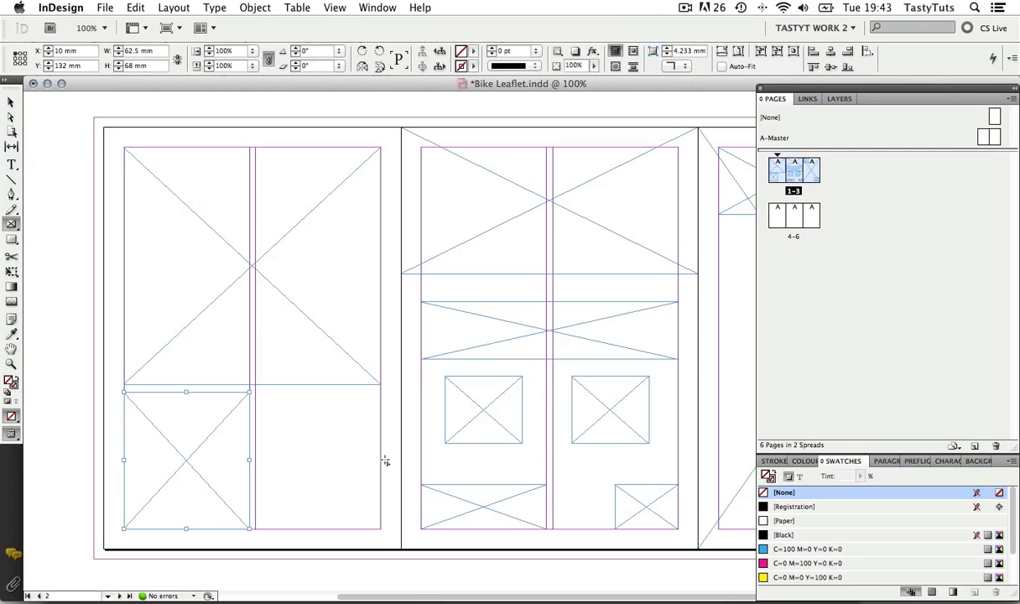
{"action": "key", "text": "z"}
{"action": "left_click", "coordinate": [450, 405], "text": "alt"}
{"action": "left_click_drag", "start_coordinate": [546, 347], "coordinate": [332, 370]}
- Bring the empty second spread into view and check scamp page 4, the motorbike catalogue spread
{"action": "key", "text": "v"}
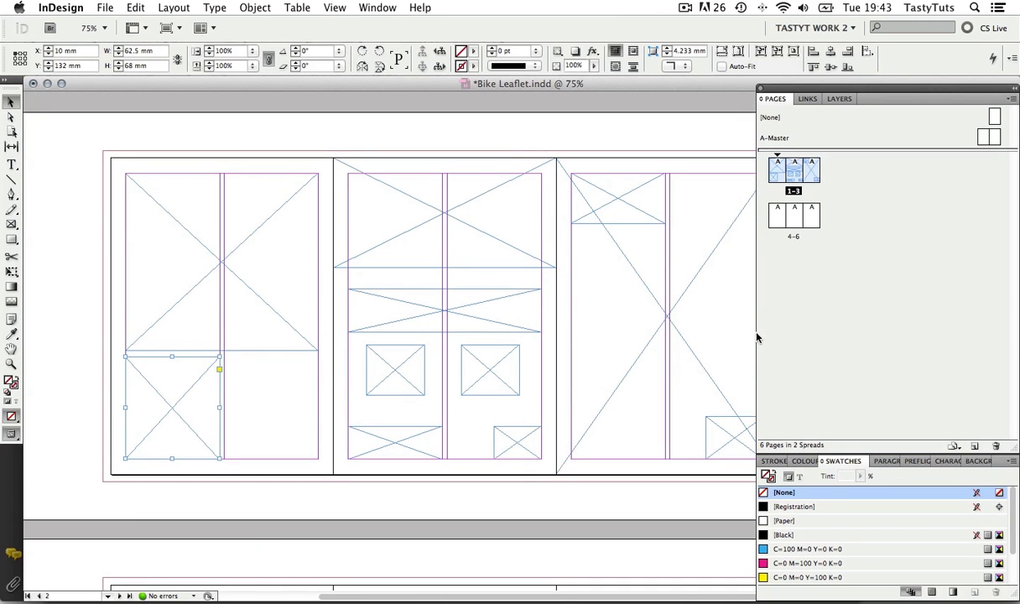
{"action": "left_click_drag", "start_coordinate": [756, 339], "coordinate": [804, 338]}
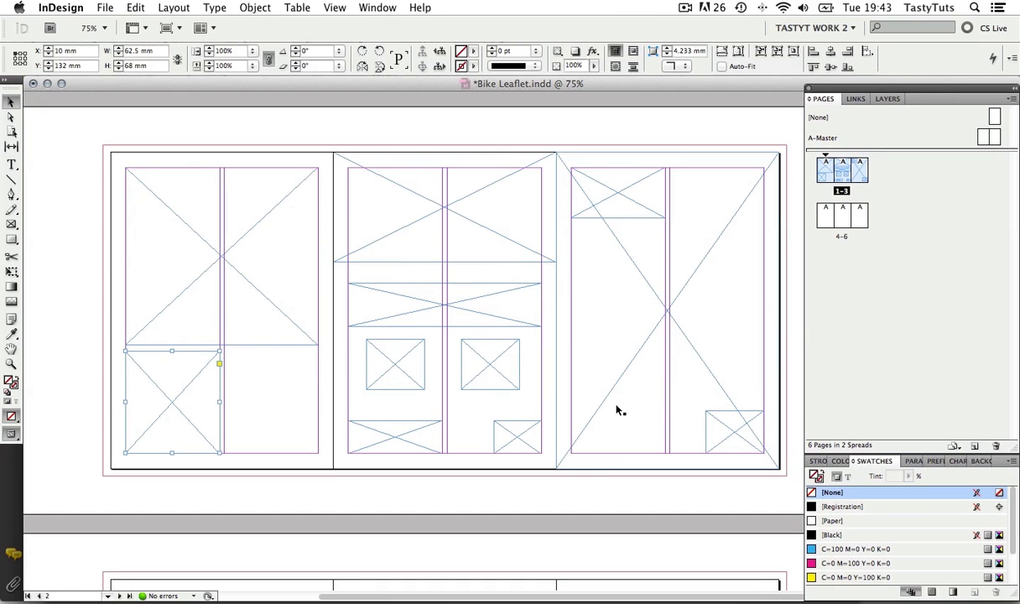
{"action": "left_click_drag", "start_coordinate": [602, 483], "coordinate": [610, 188]}
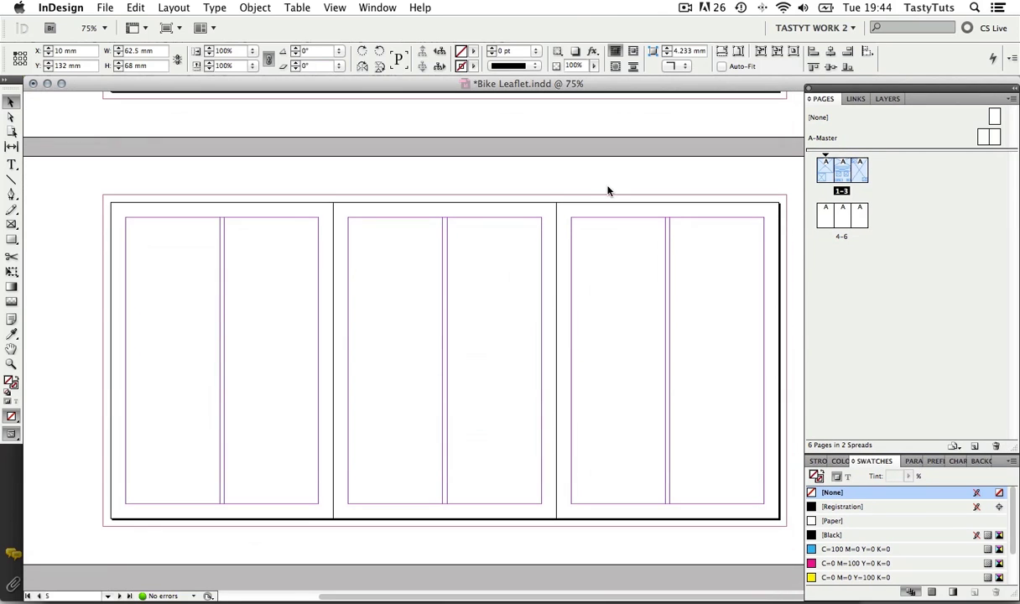
{"action": "key", "text": "super+Tab"}
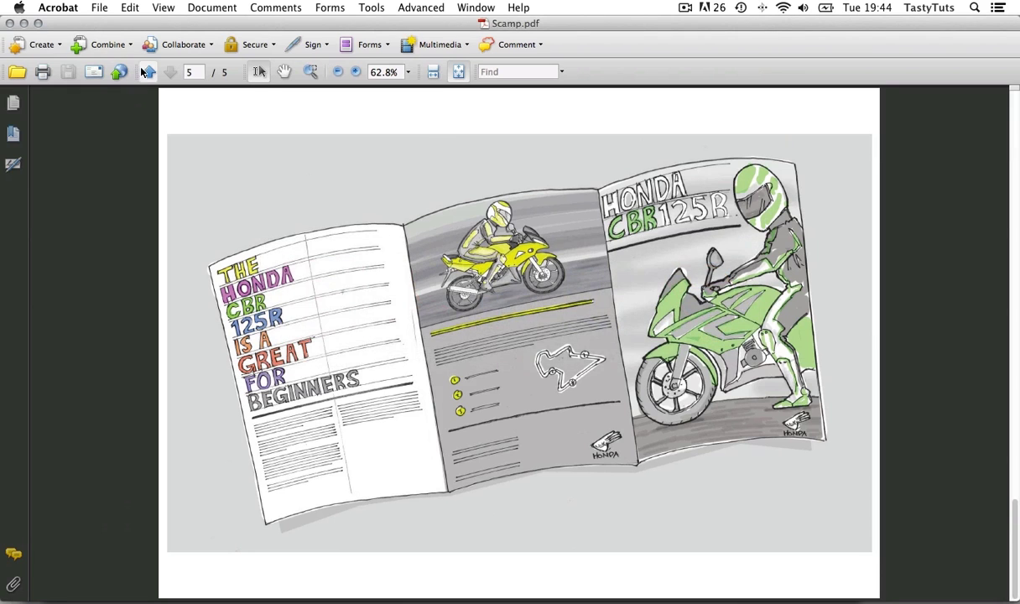
{"action": "left_click", "coordinate": [148, 73]}
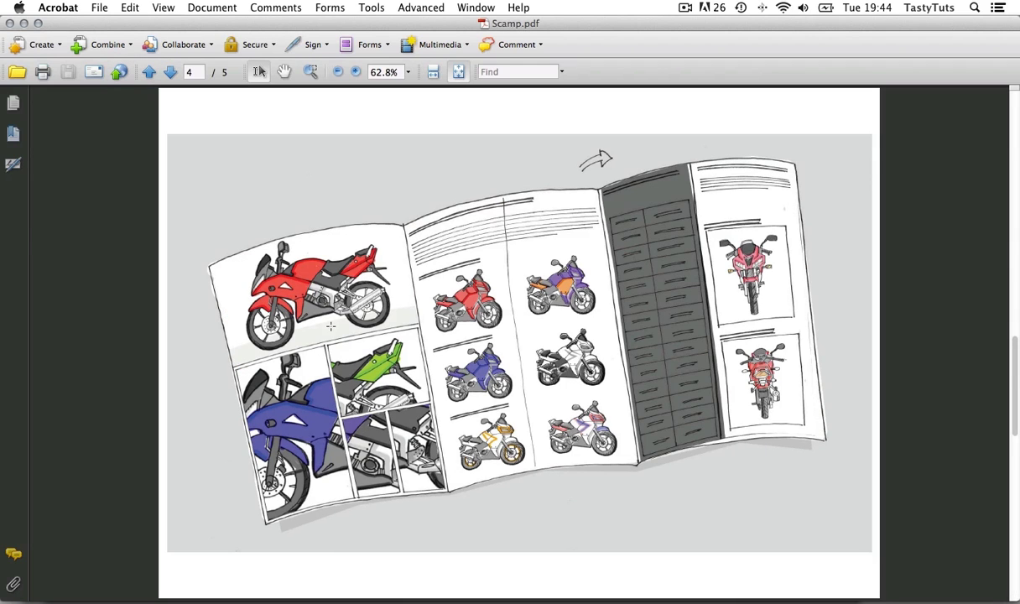
{"action": "key", "text": "super+Tab"}
- Zoom into the spread's first panel and draw a placeholder frame across its top half
{"action": "key", "text": "z"}
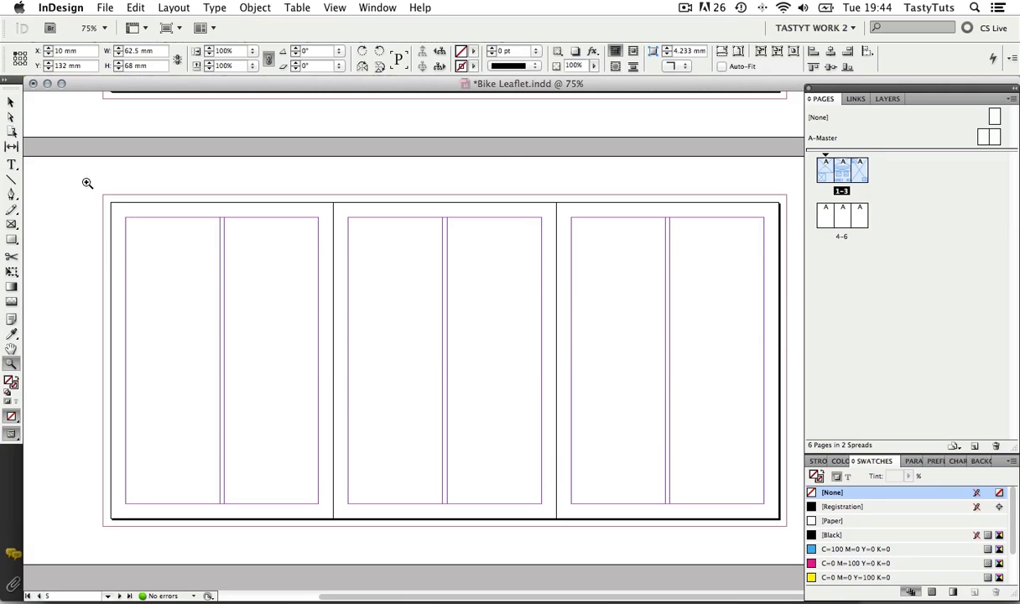
{"action": "left_click_drag", "start_coordinate": [87, 180], "coordinate": [356, 534]}
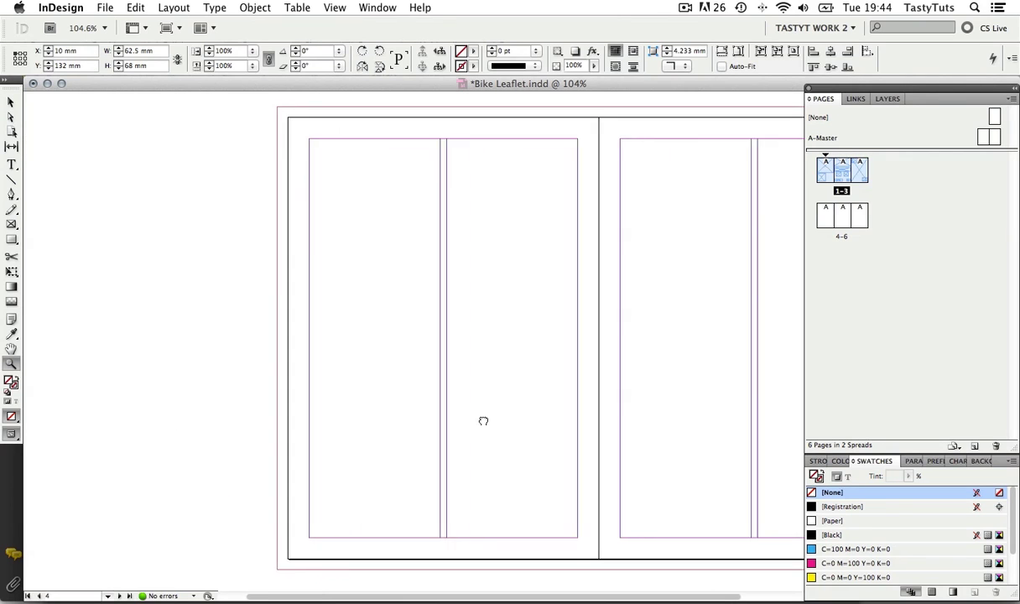
{"action": "left_click", "coordinate": [11, 223]}
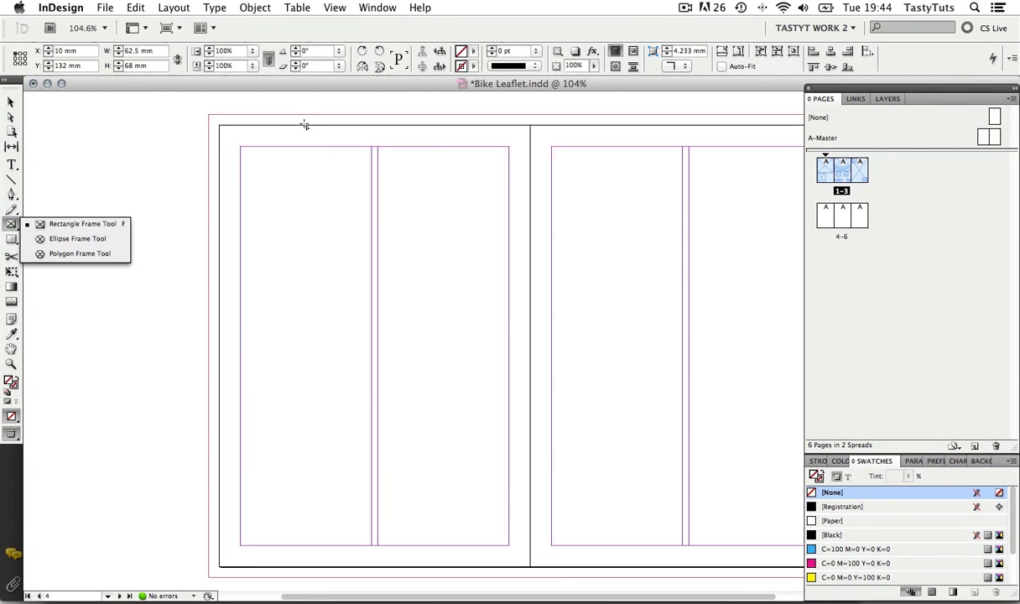
{"action": "left_click_drag", "start_coordinate": [221, 126], "coordinate": [529, 279]}
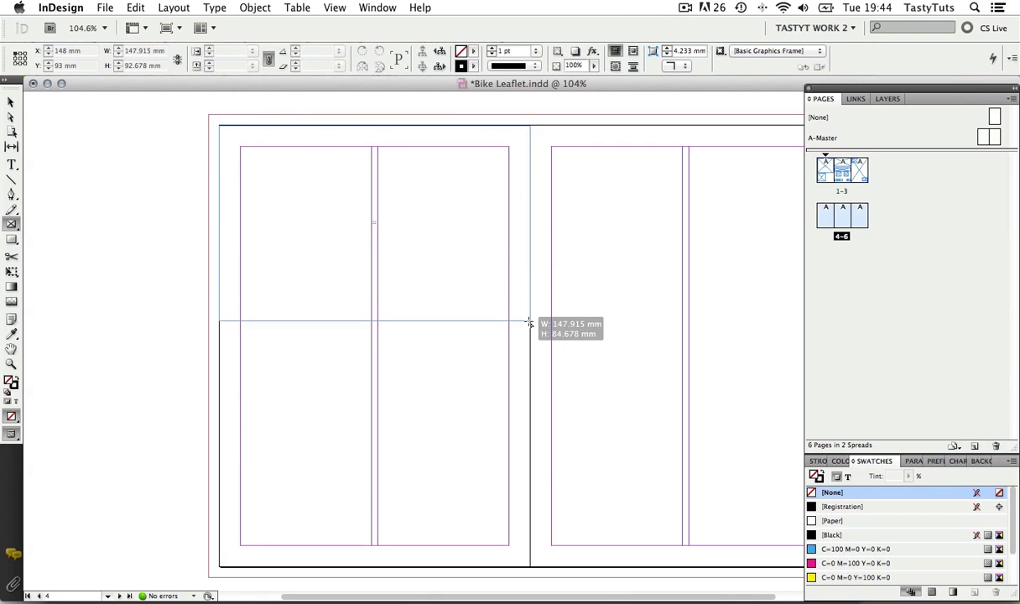
{"action": "left_click_drag", "start_coordinate": [530, 278], "coordinate": [529, 320]}
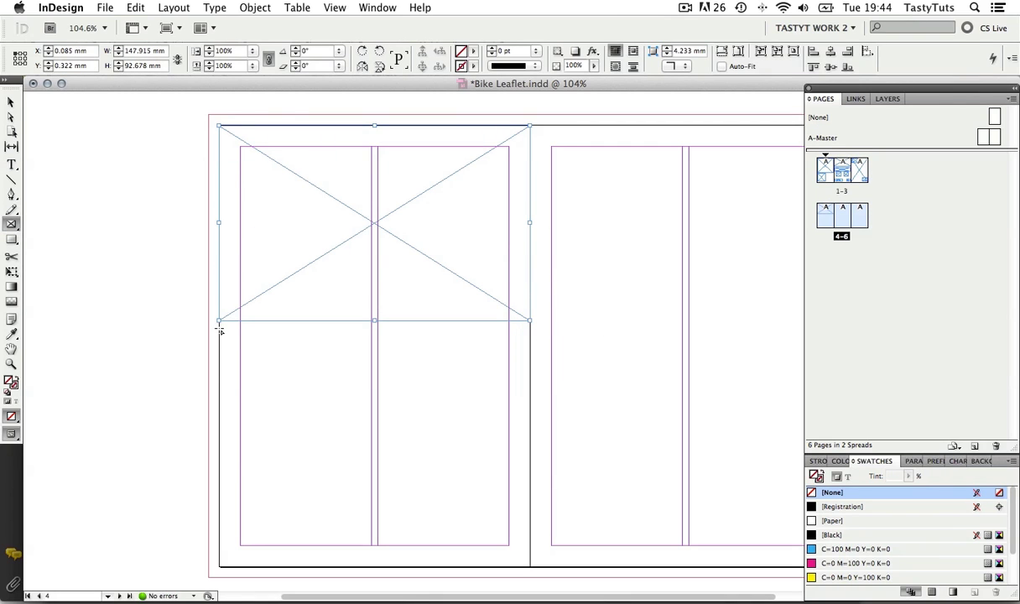
- Draw a tall lower-left frame and a shorter lower-right frame beneath it
{"action": "left_click_drag", "start_coordinate": [220, 327], "coordinate": [370, 566]}
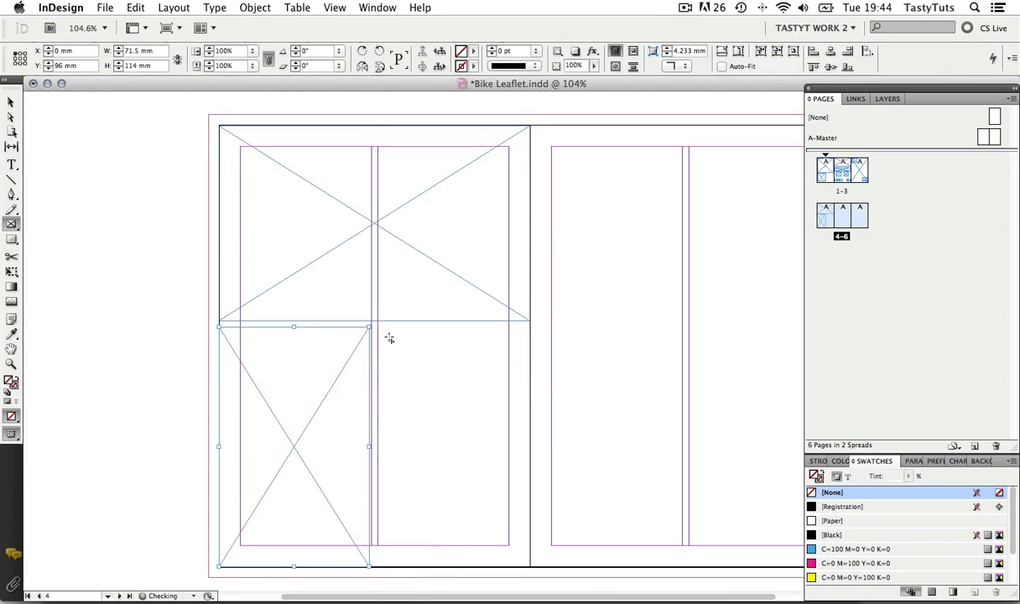
{"action": "left_click_drag", "start_coordinate": [378, 328], "coordinate": [524, 399]}
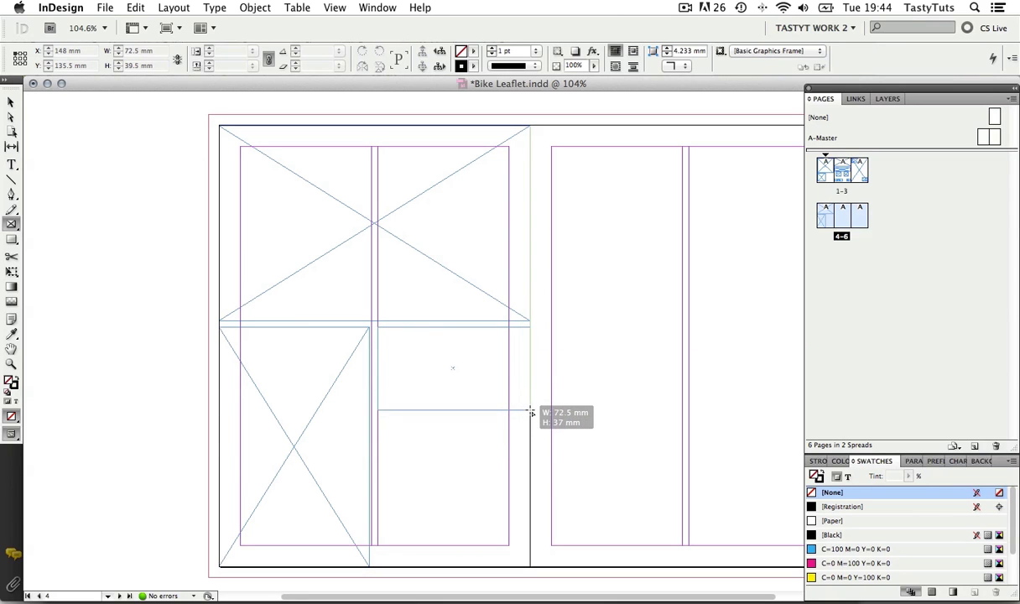
{"action": "left_click_drag", "start_coordinate": [524, 399], "coordinate": [530, 415]}
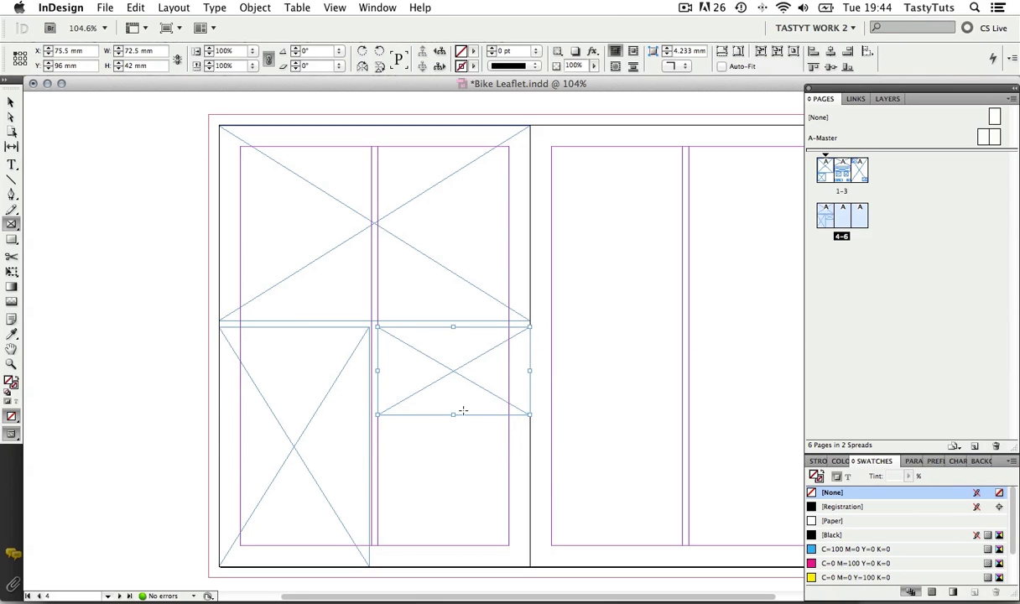
{"action": "key", "text": "v"}
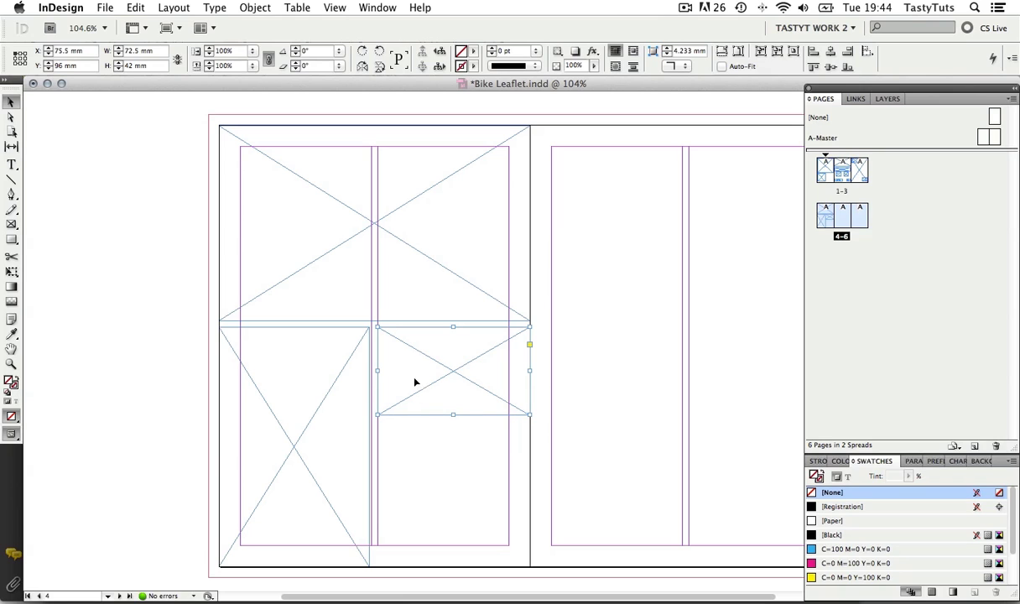
- Adjust the lower-left frame's width and duplicate the right-column frame directly below it
{"action": "left_click", "coordinate": [368, 434]}
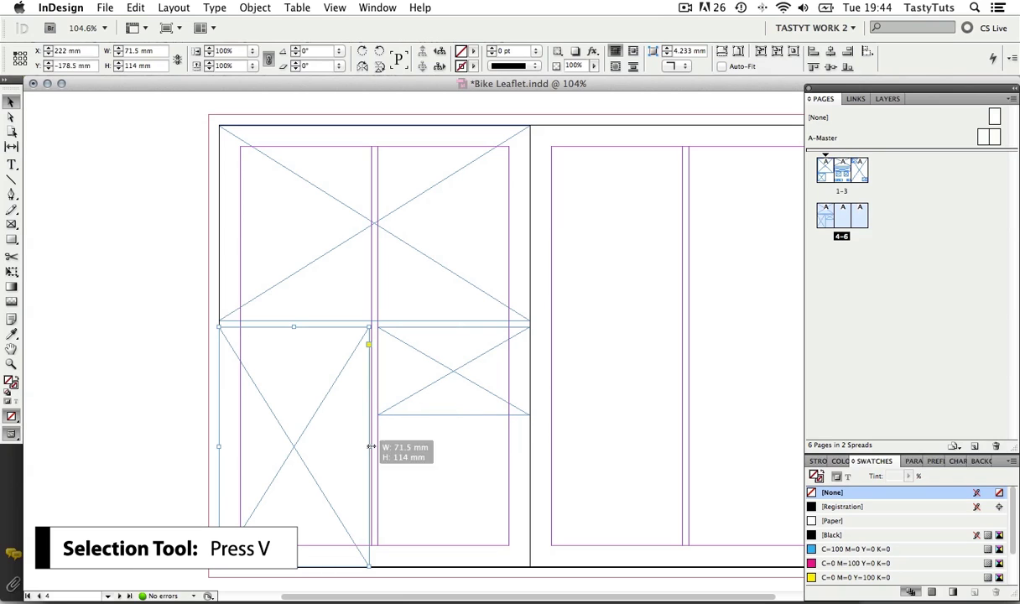
{"action": "left_click_drag", "start_coordinate": [370, 446], "coordinate": [372, 446]}
{"action": "left_click", "coordinate": [459, 451]}
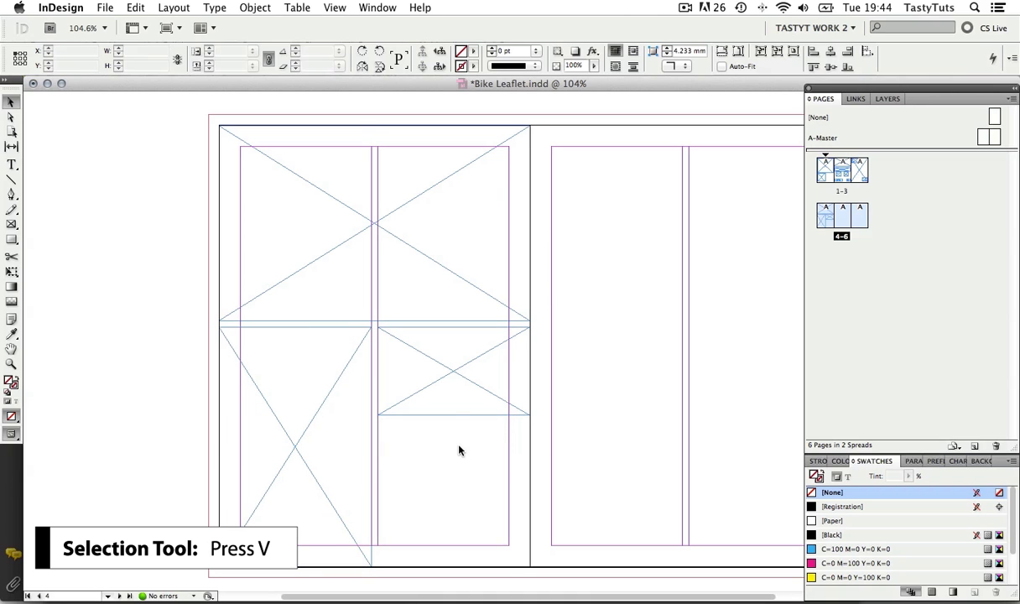
{"action": "left_click", "coordinate": [461, 389]}
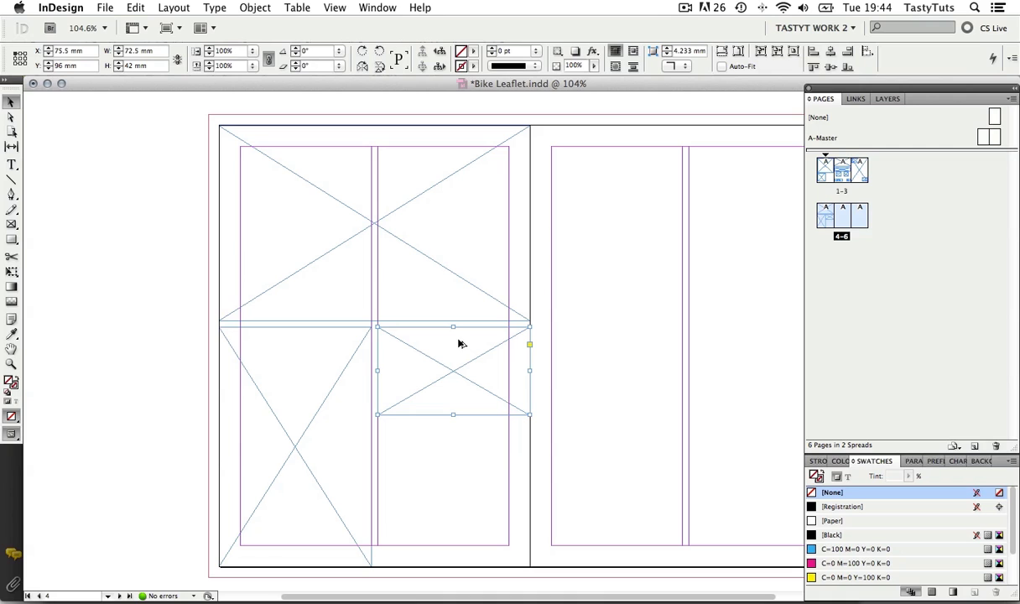
{"action": "mouse_move", "coordinate": [459, 343]}
{"action": "left_mouse_down"}
{"action": "mouse_move", "coordinate": [462, 434]}
{"action": "mouse_move", "coordinate": [452, 435]}
{"action": "left_mouse_up"}
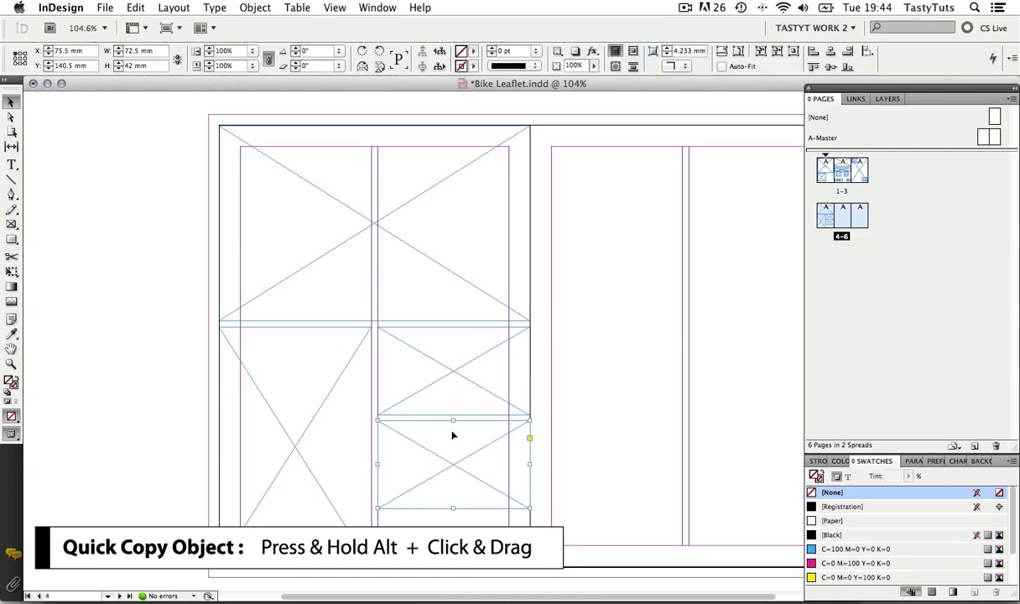
{"action": "left_click", "coordinate": [549, 416]}
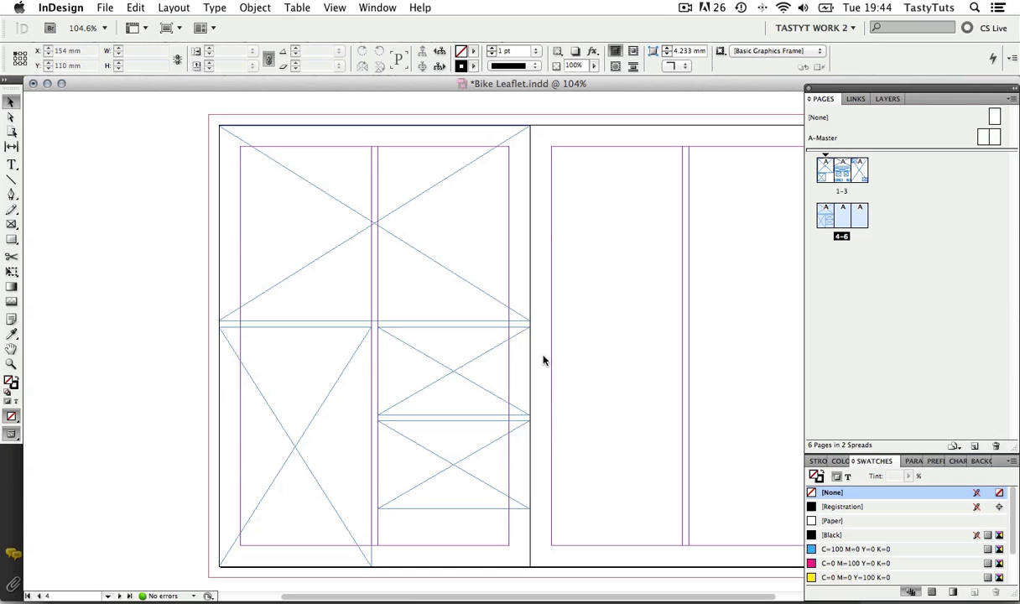
- Stretch both stacked right-column frames down to the page bottom, then view the scamp
{"action": "left_click_drag", "start_coordinate": [542, 354], "coordinate": [433, 483]}
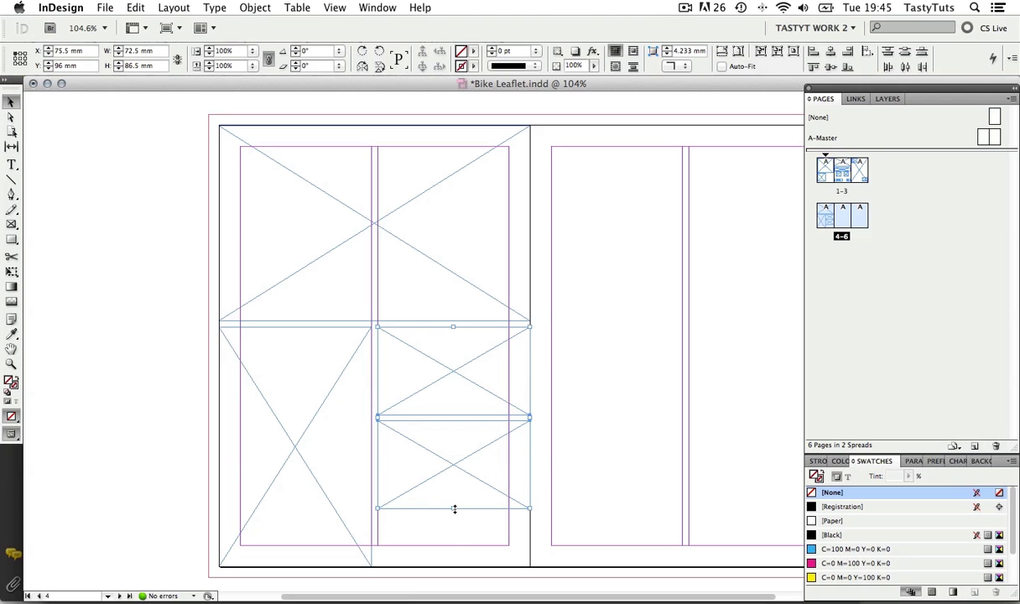
{"action": "left_click_drag", "start_coordinate": [455, 509], "coordinate": [458, 559]}
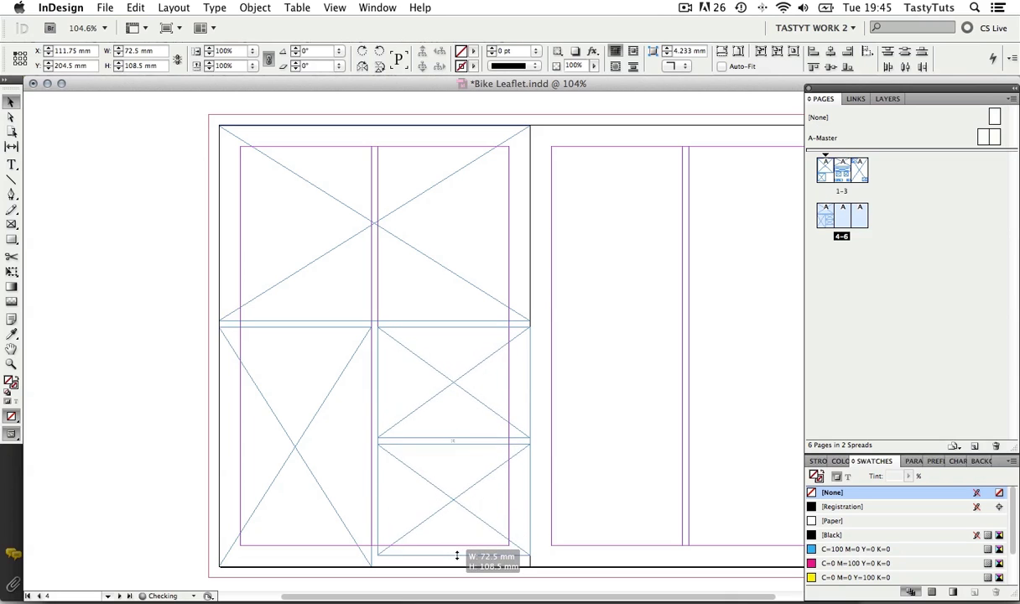
{"action": "left_click_drag", "start_coordinate": [457, 559], "coordinate": [458, 566]}
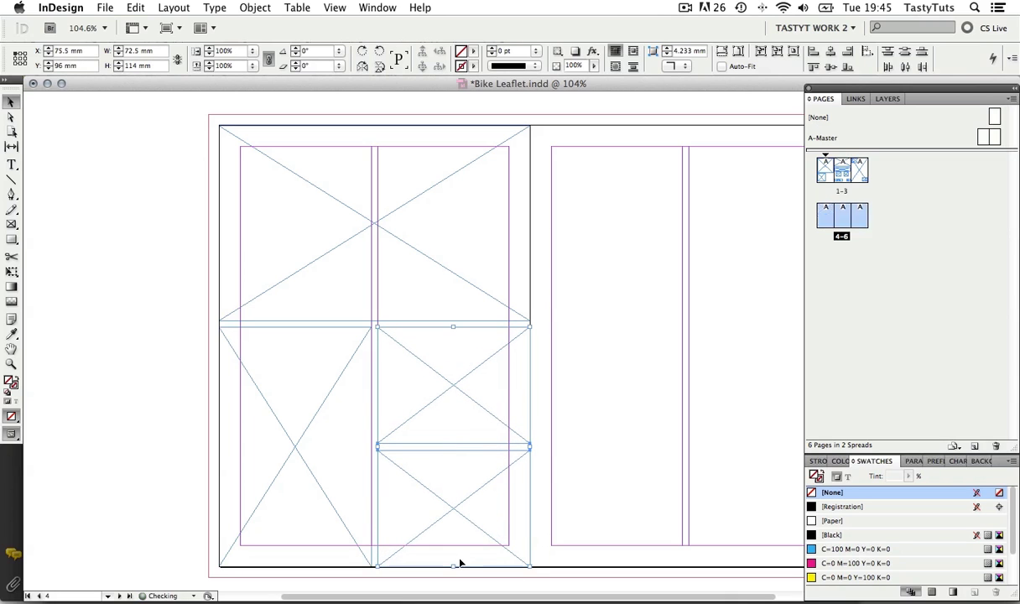
{"action": "left_click", "coordinate": [579, 411]}
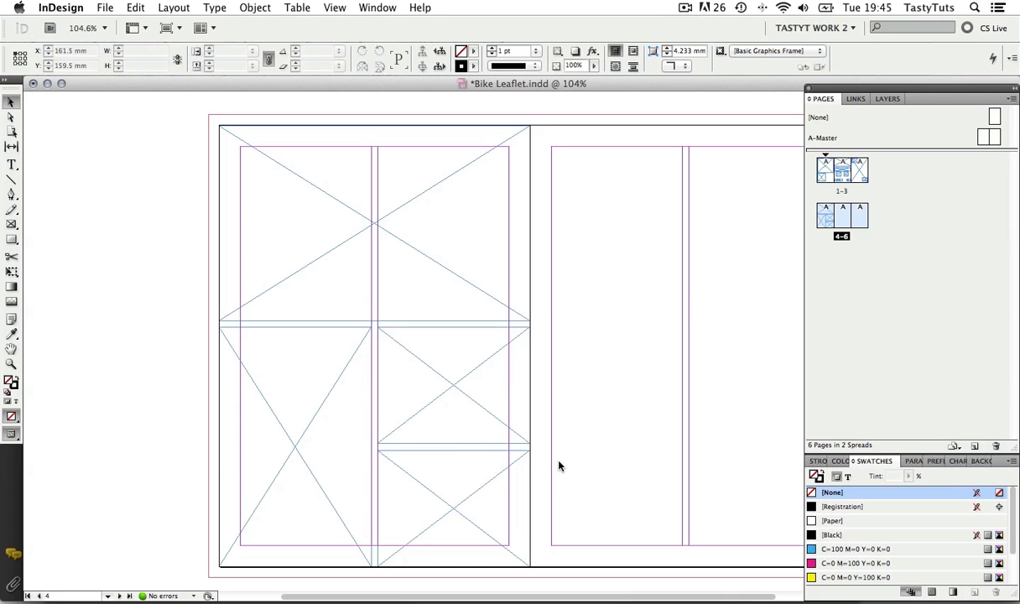
{"action": "key", "text": "super+Tab"}
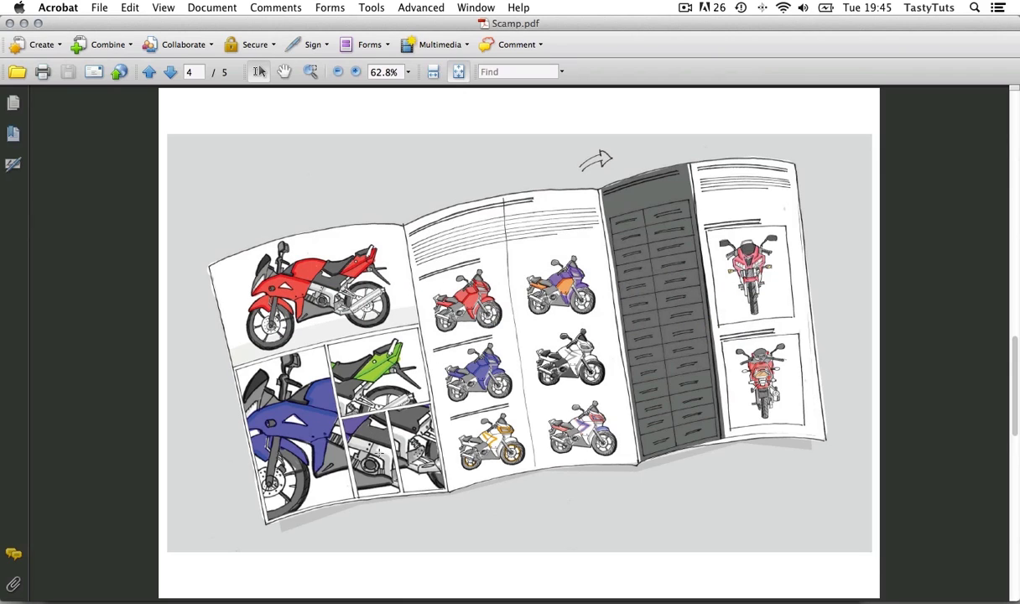
{"action": "key", "text": "super+Tab"}
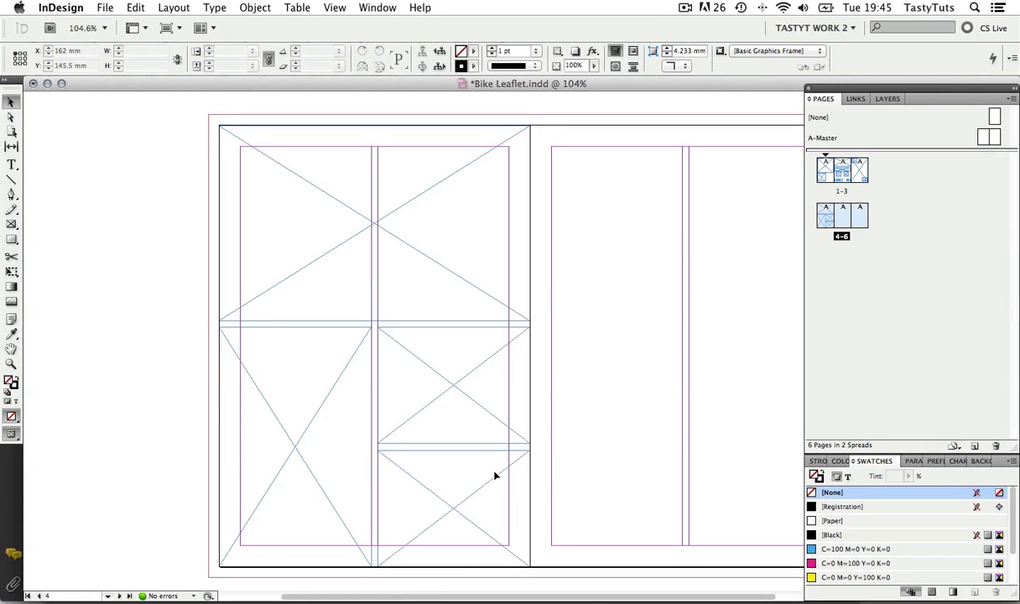
- Narrow the bottom right-column frame to about 26 mm and duplicate it beside itself
{"action": "left_click_drag", "start_coordinate": [561, 433], "coordinate": [494, 475]}
{"action": "left_click", "coordinate": [588, 367]}
{"action": "left_click", "coordinate": [497, 473]}
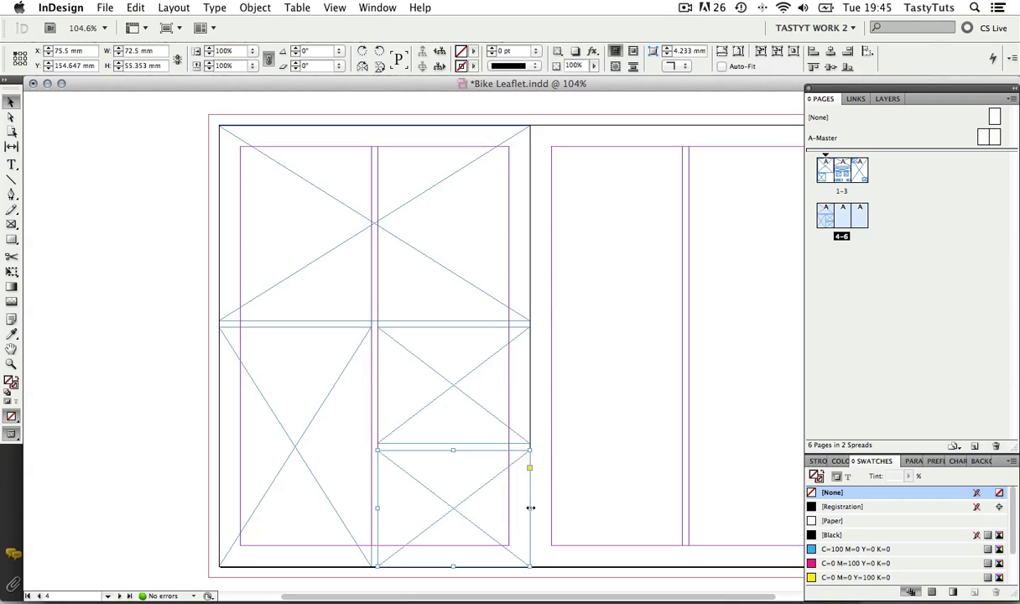
{"action": "left_click_drag", "start_coordinate": [530, 508], "coordinate": [431, 510]}
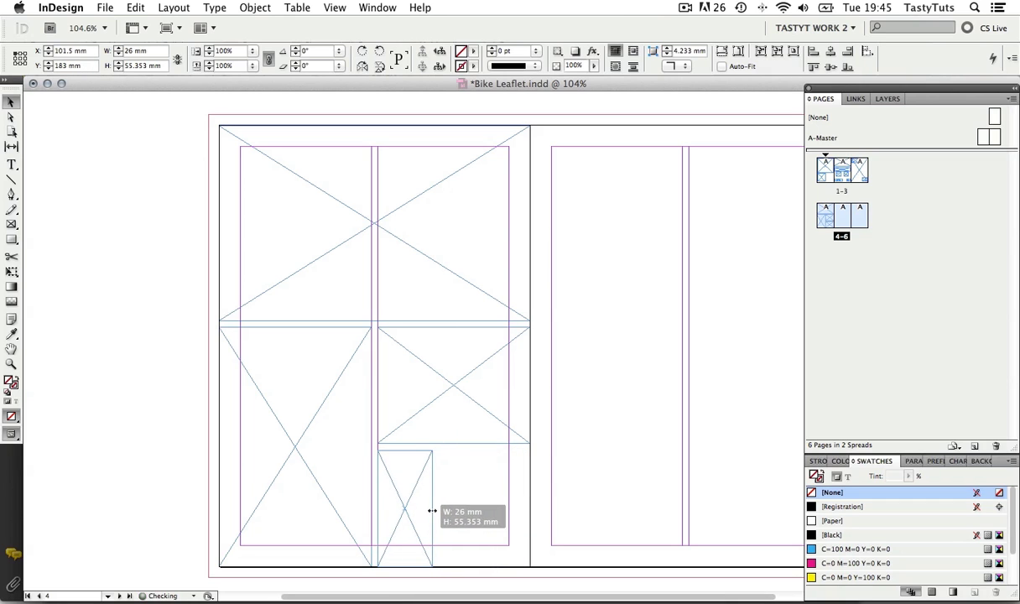
{"action": "left_click_drag", "start_coordinate": [430, 510], "coordinate": [432, 510]}
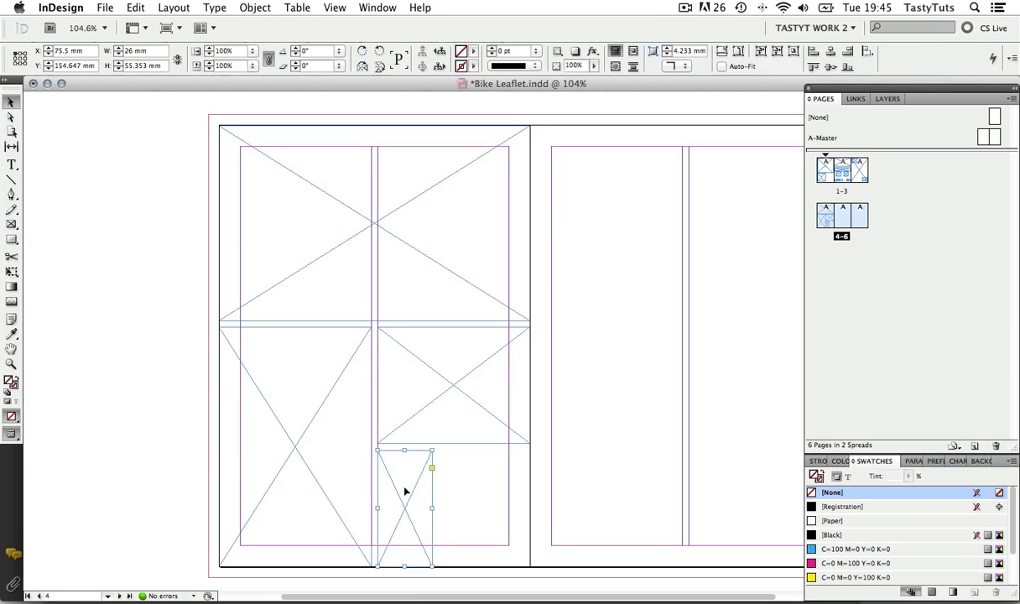
{"action": "left_click_drag", "start_coordinate": [400, 491], "coordinate": [460, 495]}
- Widen the pair of small bottom frames together so they span the full column
{"action": "left_click", "coordinate": [529, 499]}
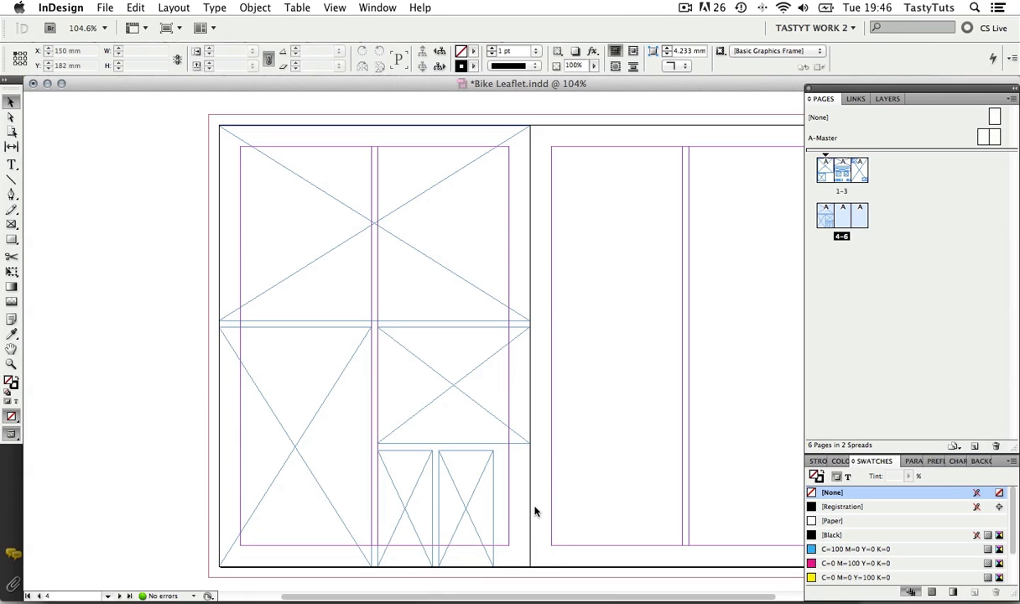
{"action": "left_click_drag", "start_coordinate": [535, 509], "coordinate": [410, 534]}
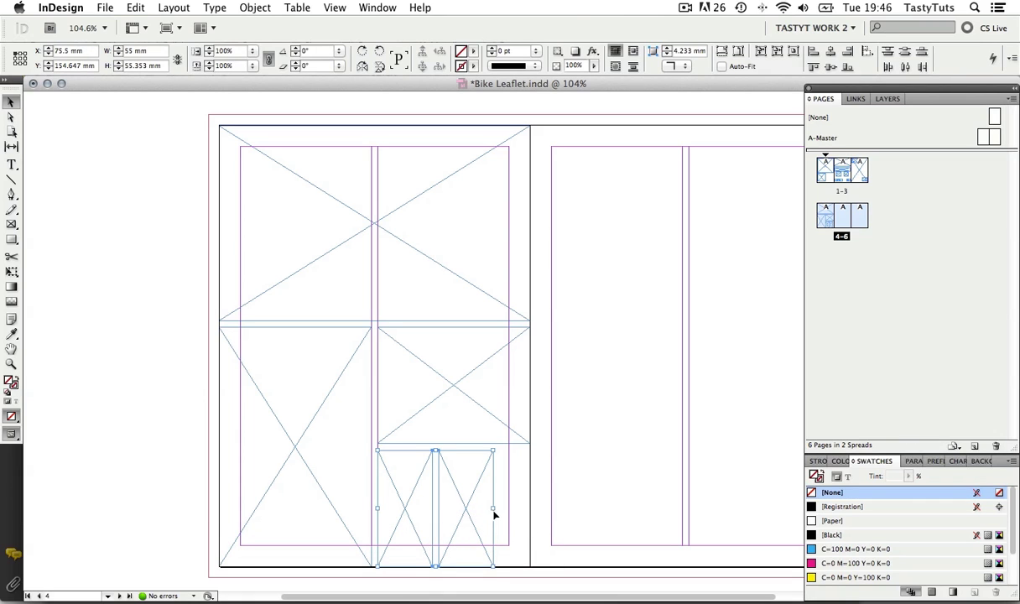
{"action": "left_click_drag", "start_coordinate": [492, 508], "coordinate": [527, 510]}
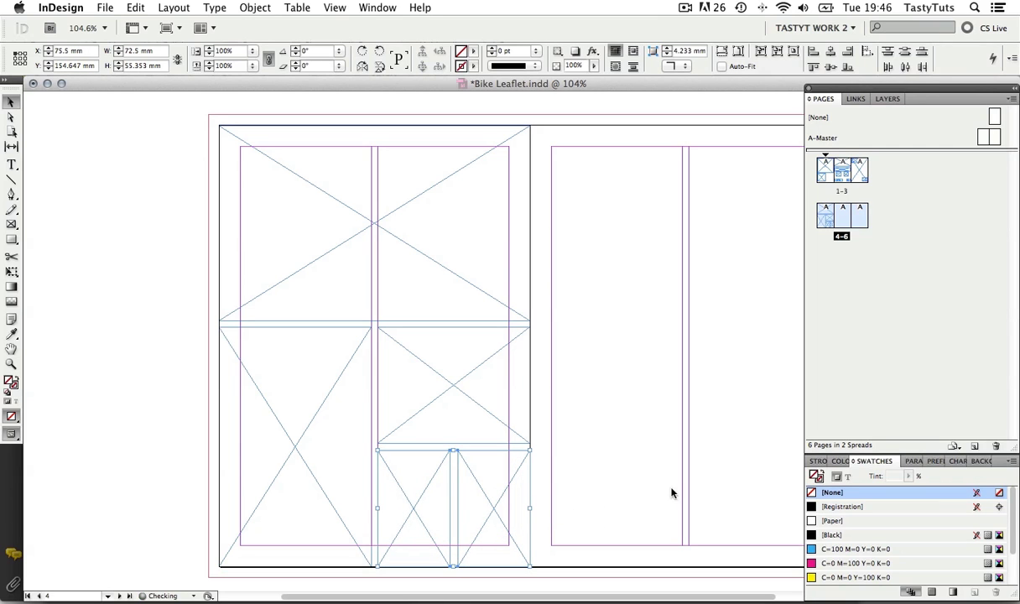
{"action": "mouse_move", "coordinate": [531, 510]}
{"action": "left_mouse_down"}
{"action": "mouse_move", "coordinate": [548, 509]}
{"action": "mouse_move", "coordinate": [532, 510]}
{"action": "left_mouse_up"}
{"action": "left_click", "coordinate": [571, 416]}
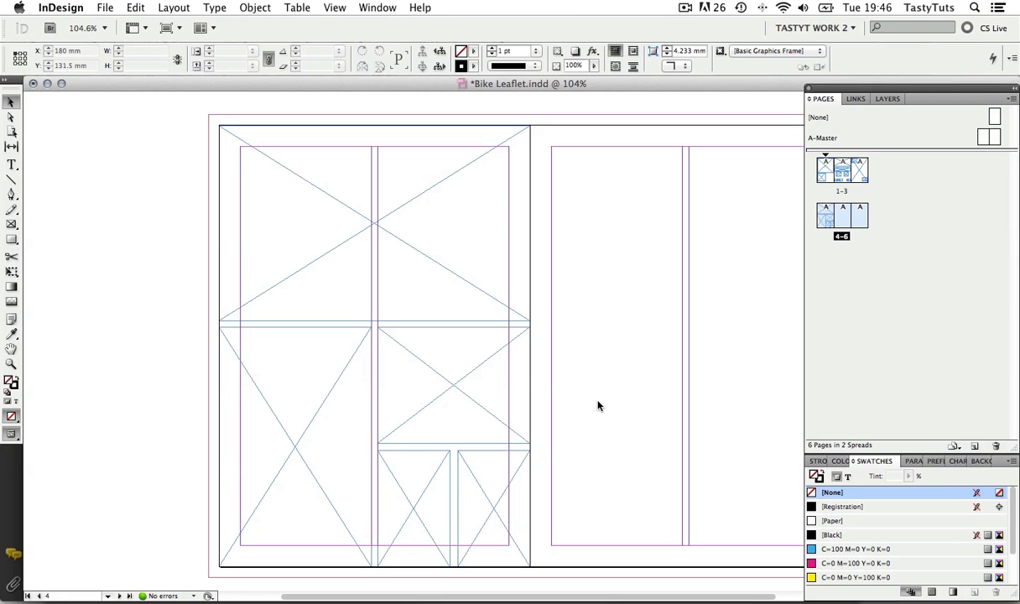
- Draw a full-width 128 × 28.5 mm header frame across the top of the middle page
{"action": "left_click_drag", "start_coordinate": [712, 298], "coordinate": [517, 312]}
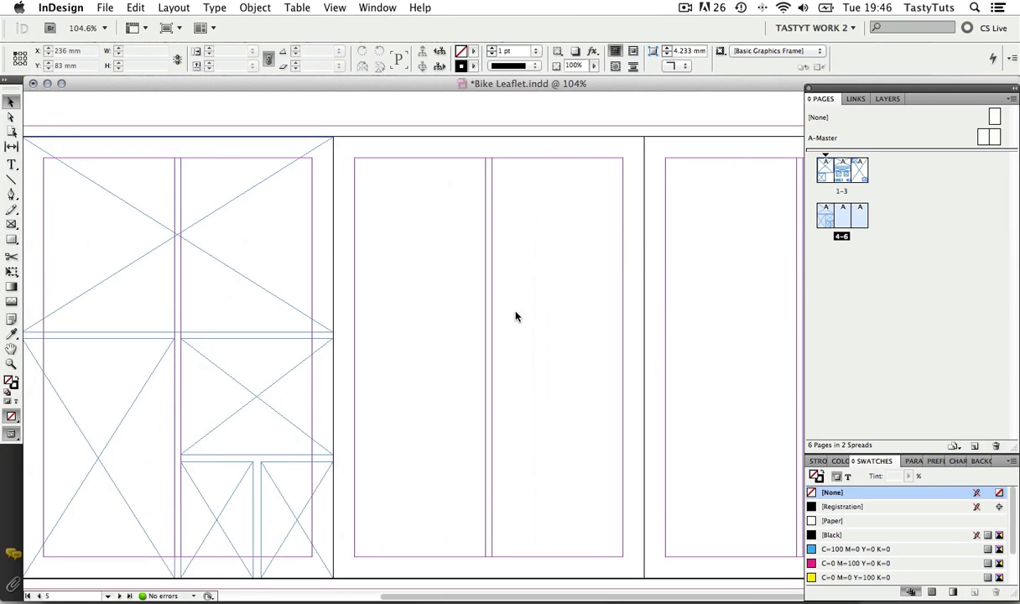
{"action": "key", "text": "super+Tab"}
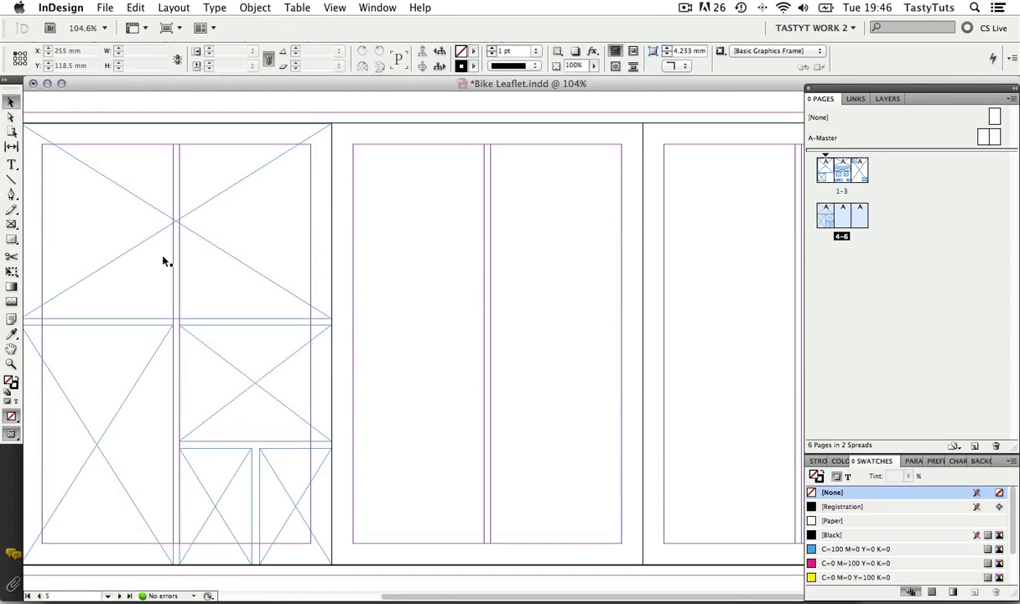
{"action": "left_click", "coordinate": [11, 224]}
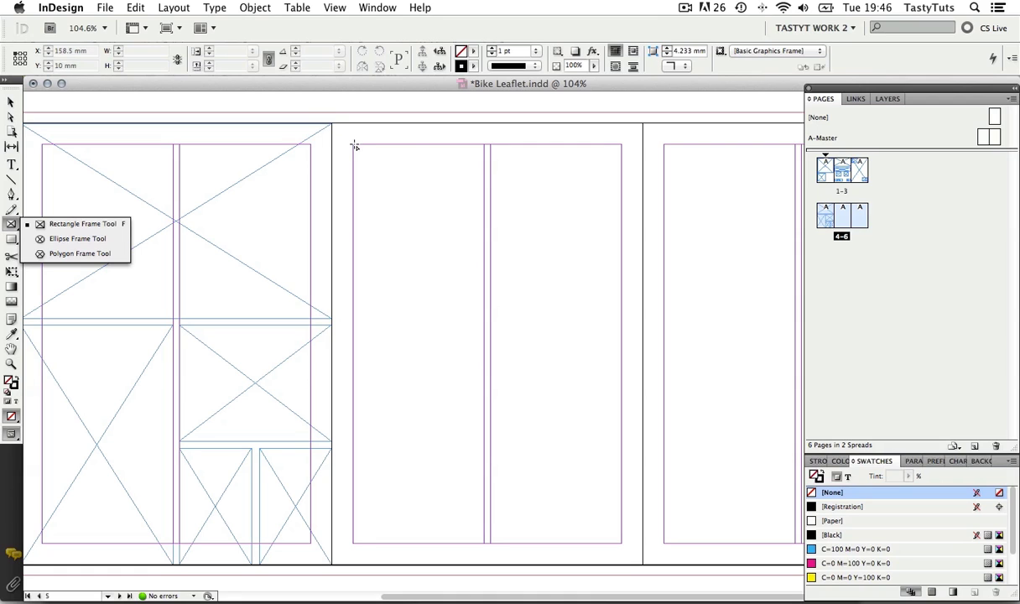
{"action": "left_click_drag", "start_coordinate": [354, 146], "coordinate": [622, 204]}
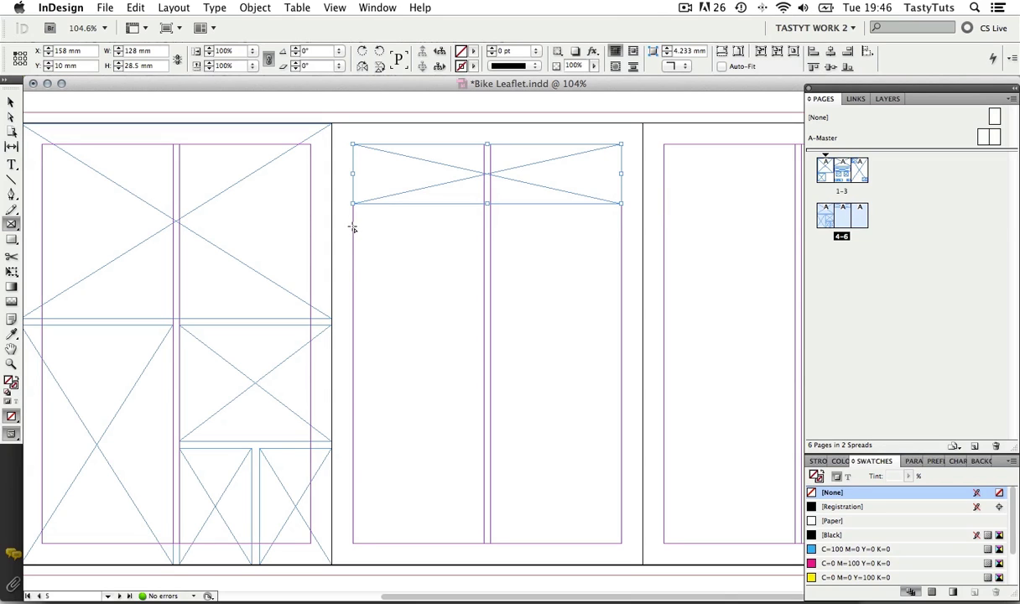
- Draw a 62.5 × 28.5 mm frame below the header and copy it into the right column
{"action": "left_click_drag", "start_coordinate": [353, 225], "coordinate": [483, 270]}
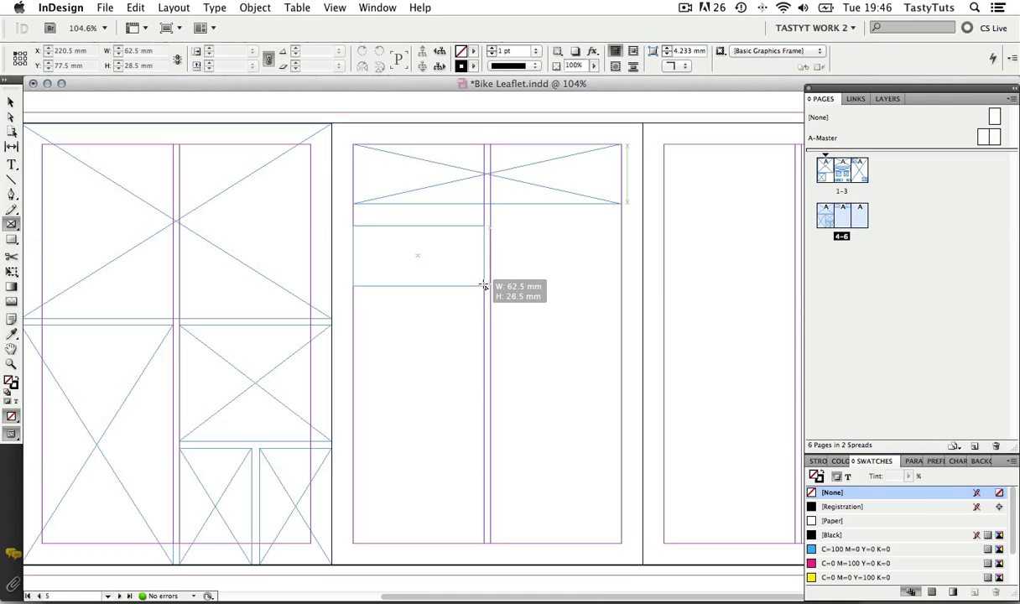
{"action": "left_click_drag", "start_coordinate": [483, 270], "coordinate": [483, 286]}
{"action": "key", "text": "v"}
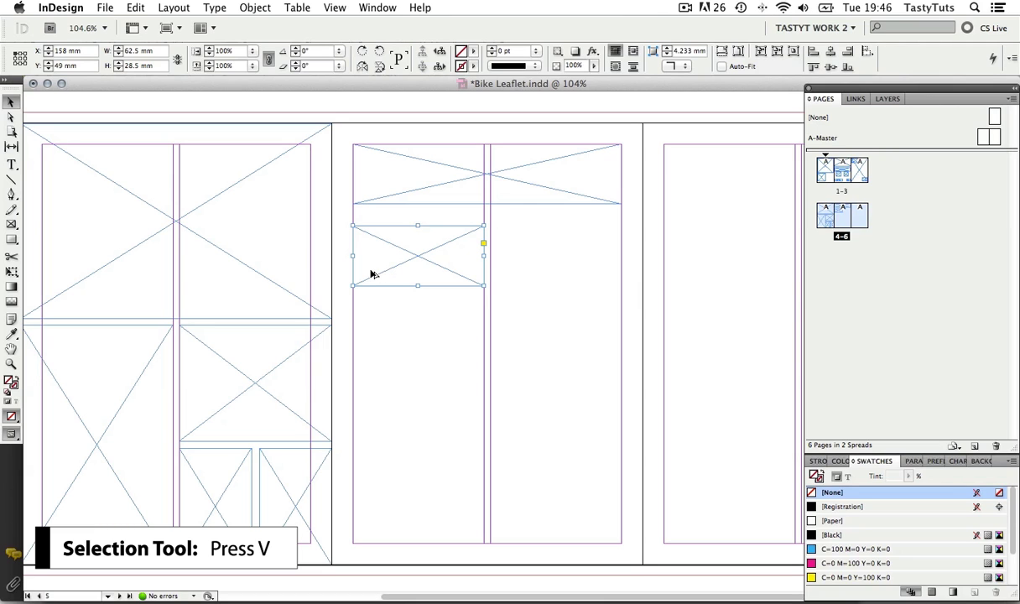
{"action": "left_click_drag", "start_coordinate": [373, 274], "coordinate": [511, 308]}
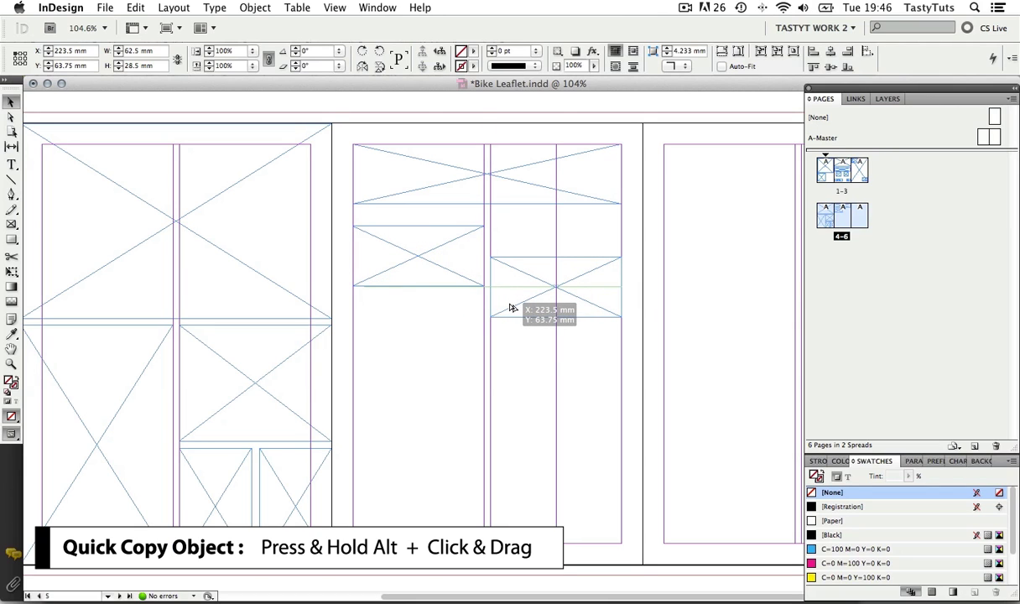
{"action": "left_click_drag", "start_coordinate": [509, 308], "coordinate": [511, 297]}
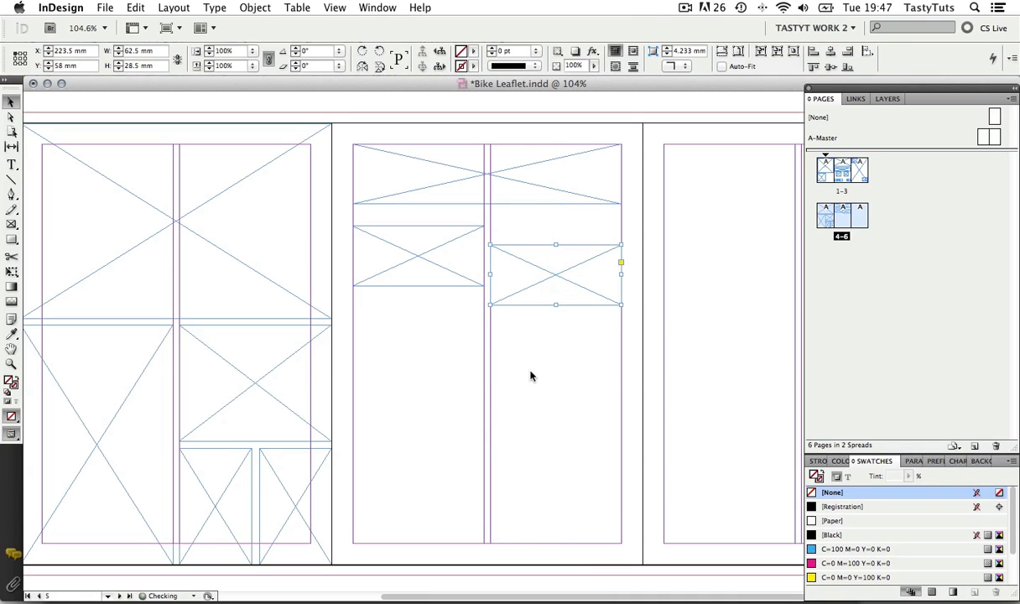
{"action": "left_click", "coordinate": [443, 339]}
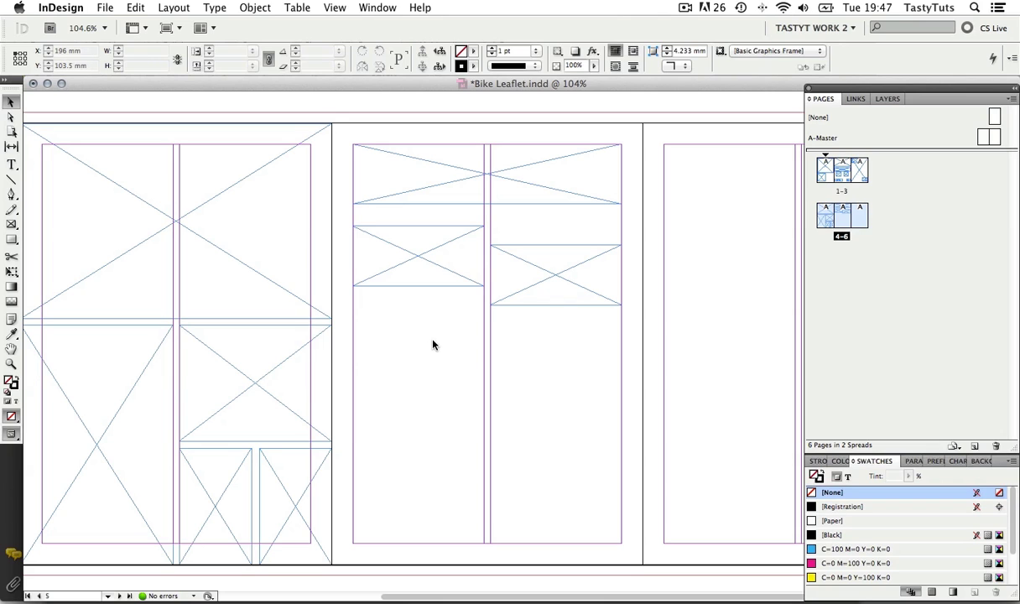
- Align the two column frames by their top edges and make them 39 mm tall
{"action": "left_click_drag", "start_coordinate": [412, 350], "coordinate": [556, 242]}
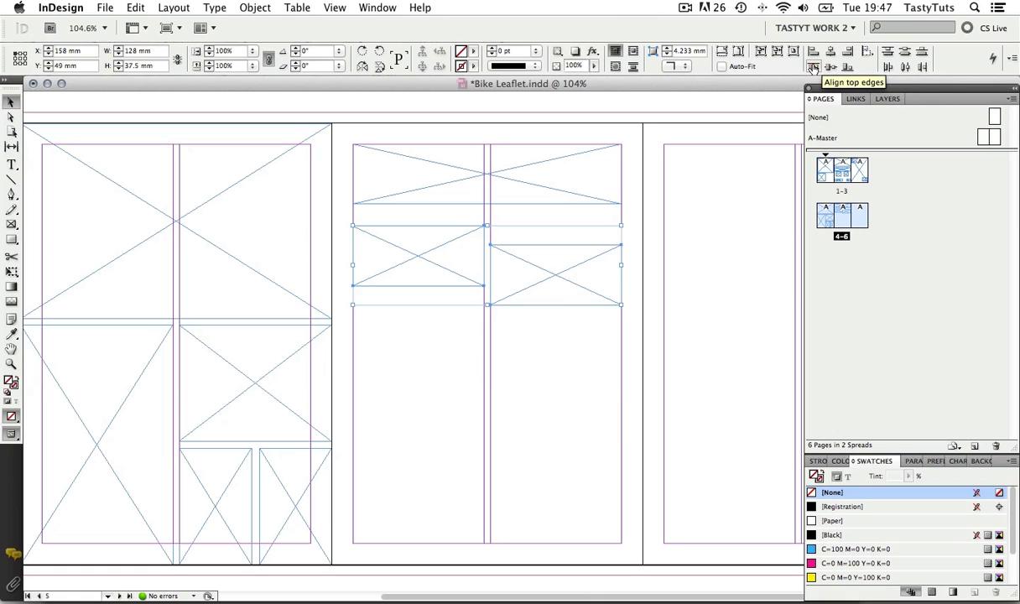
{"action": "left_click", "coordinate": [813, 69]}
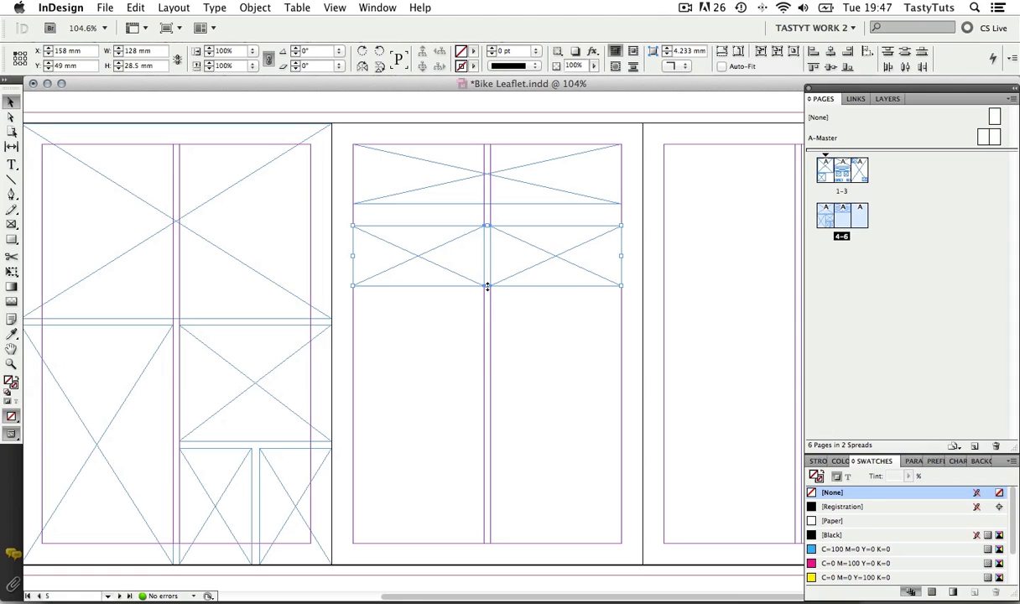
{"action": "left_click_drag", "start_coordinate": [487, 286], "coordinate": [490, 309]}
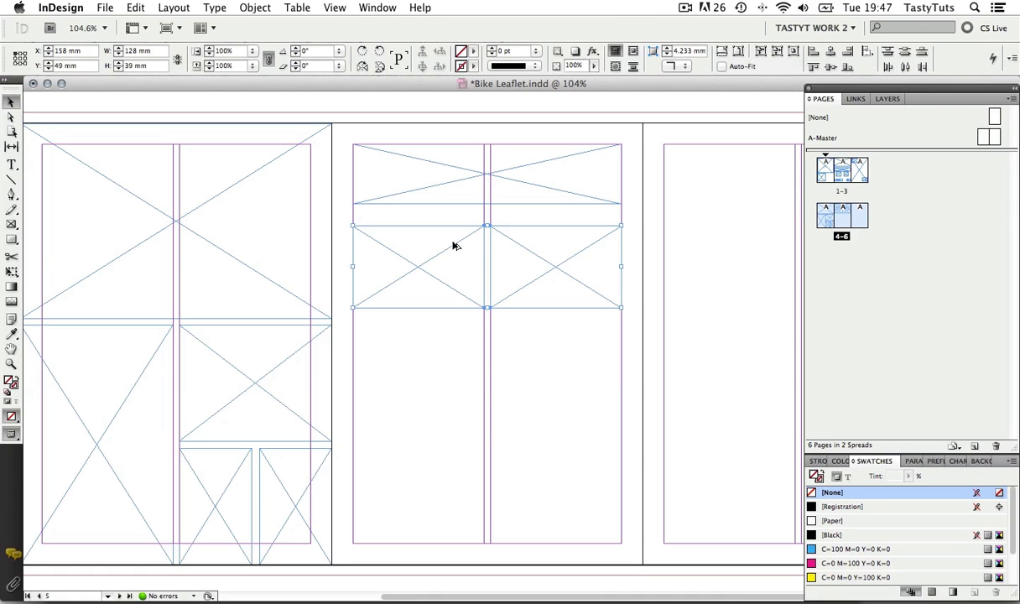
- Duplicate the frame pair into two more rows below, then select all three rows
{"action": "left_click_drag", "start_coordinate": [442, 239], "coordinate": [444, 328]}
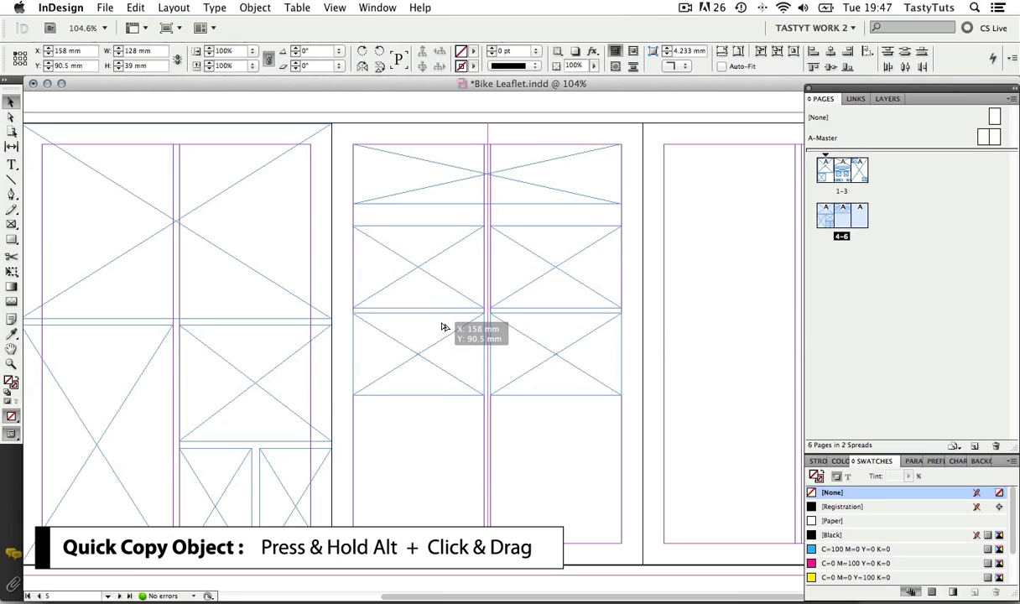
{"action": "left_click_drag", "start_coordinate": [443, 327], "coordinate": [440, 323]}
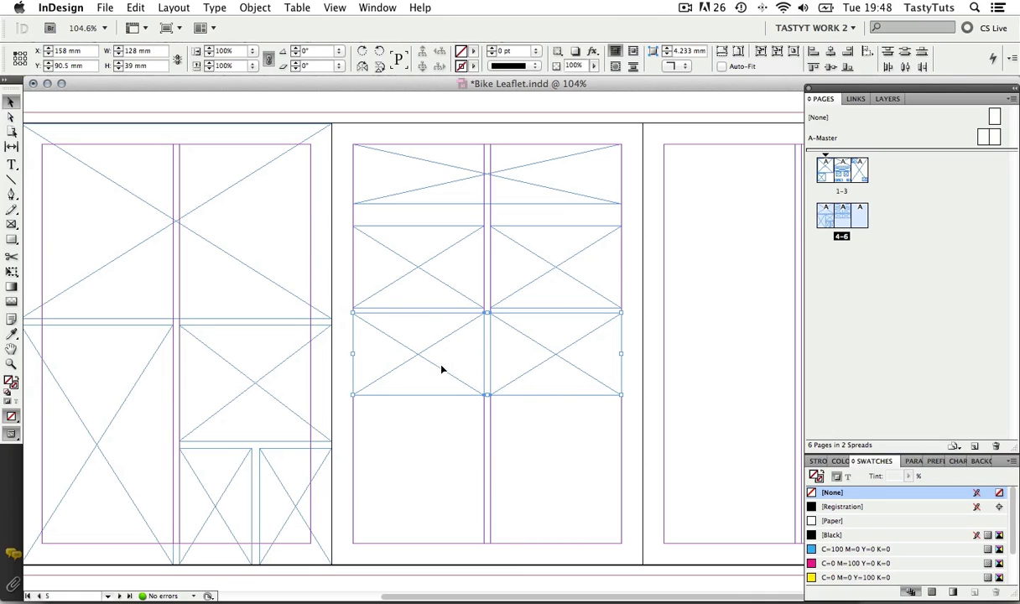
{"action": "left_click_drag", "start_coordinate": [440, 325], "coordinate": [439, 412]}
{"action": "left_click", "coordinate": [454, 514]}
{"action": "mouse_move", "coordinate": [407, 497]}
{"action": "left_mouse_down"}
{"action": "mouse_move", "coordinate": [547, 214]}
{"action": "mouse_move", "coordinate": [545, 286]}
{"action": "left_mouse_up"}
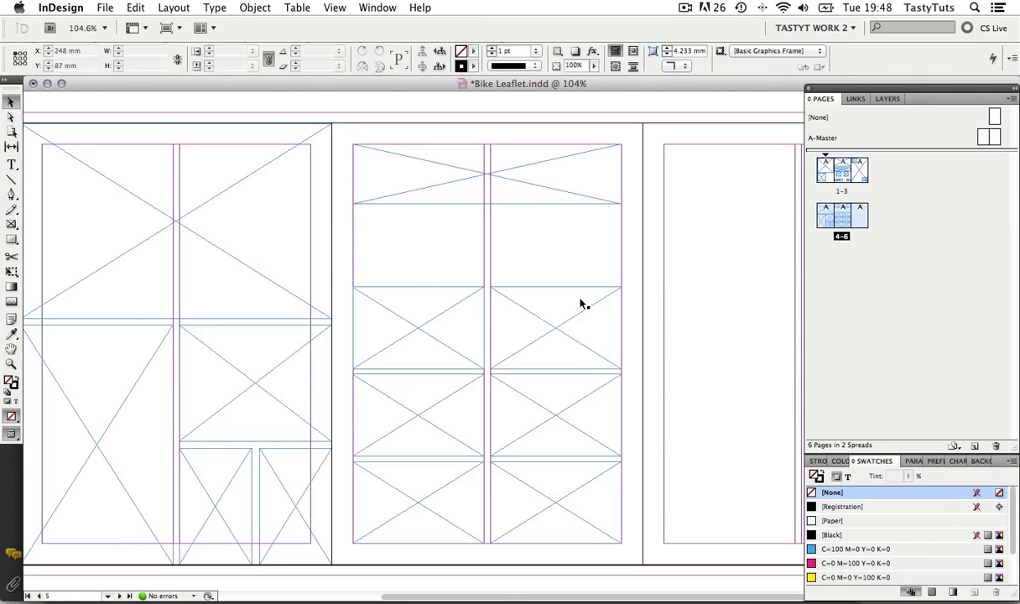
- Pan the leaflet to bring the second spread's empty last page into view
{"action": "mouse_move", "coordinate": [581, 302]}
{"action": "left_mouse_down"}
{"action": "mouse_move", "coordinate": [373, 297]}
{"action": "mouse_move", "coordinate": [369, 285]}
{"action": "left_mouse_up"}
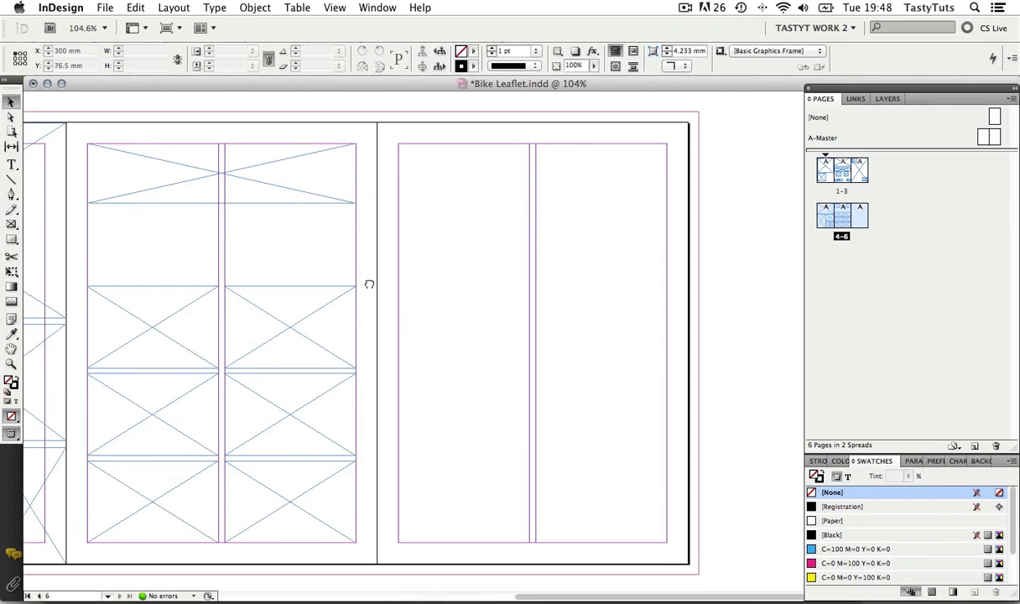
- Draw a small top-left frame, a tall left-column frame and a right-column image frame
{"action": "left_click", "coordinate": [12, 225]}
{"action": "left_click_drag", "start_coordinate": [399, 145], "coordinate": [530, 207]}
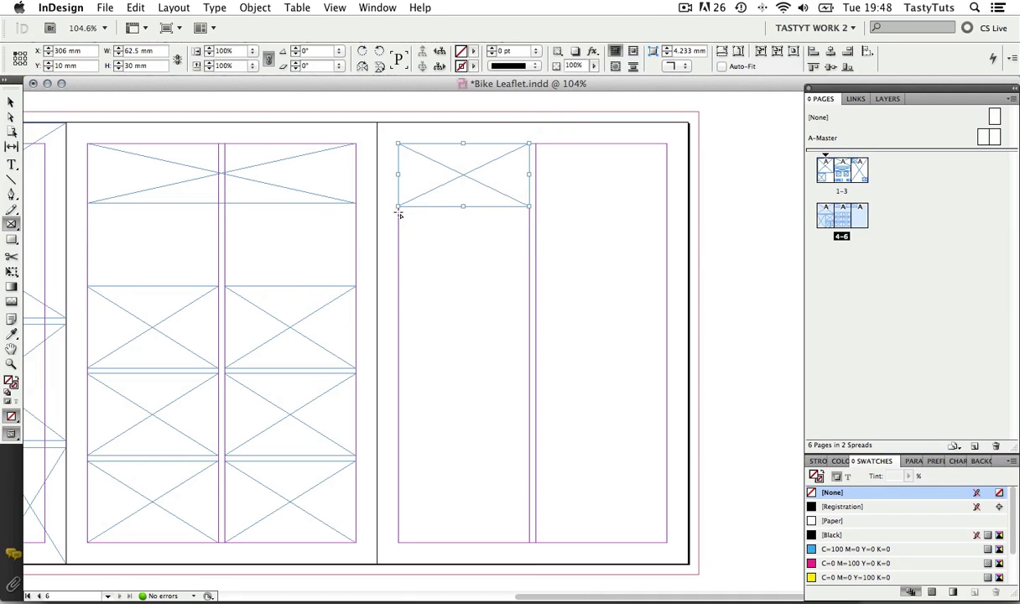
{"action": "mouse_move", "coordinate": [399, 213]}
{"action": "left_mouse_down"}
{"action": "mouse_move", "coordinate": [441, 286]}
{"action": "mouse_move", "coordinate": [478, 303]}
{"action": "mouse_move", "coordinate": [478, 364]}
{"action": "mouse_move", "coordinate": [506, 428]}
{"action": "mouse_move", "coordinate": [512, 490]}
{"action": "mouse_move", "coordinate": [462, 531]}
{"action": "mouse_move", "coordinate": [529, 542]}
{"action": "left_mouse_up"}
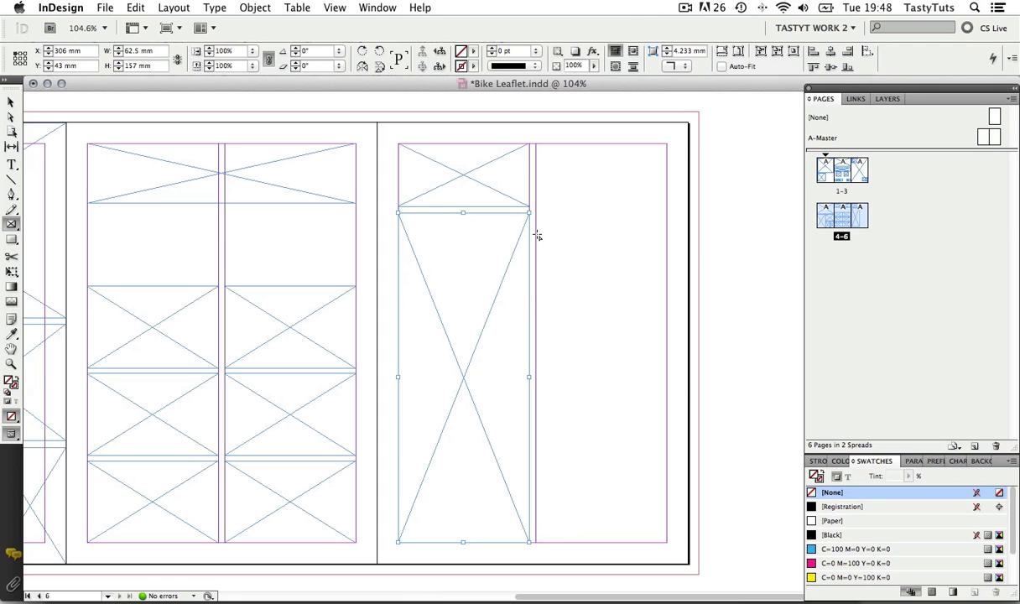
{"action": "mouse_move", "coordinate": [537, 234]}
{"action": "left_mouse_down"}
{"action": "mouse_move", "coordinate": [592, 290]}
{"action": "mouse_move", "coordinate": [666, 313]}
{"action": "mouse_move", "coordinate": [639, 333]}
{"action": "mouse_move", "coordinate": [620, 325]}
{"action": "mouse_move", "coordinate": [601, 381]}
{"action": "mouse_move", "coordinate": [603, 373]}
{"action": "left_mouse_up"}
{"action": "key", "text": "v"}
- Duplicate the right-column frame below, stretch the stacked pair upward, and add a top-right frame
{"action": "mouse_move", "coordinate": [610, 267]}
{"action": "left_mouse_down"}
{"action": "mouse_move", "coordinate": [612, 411]}
{"action": "mouse_move", "coordinate": [603, 410]}
{"action": "mouse_move", "coordinate": [626, 412]}
{"action": "left_mouse_up"}
{"action": "left_click", "coordinate": [665, 388]}
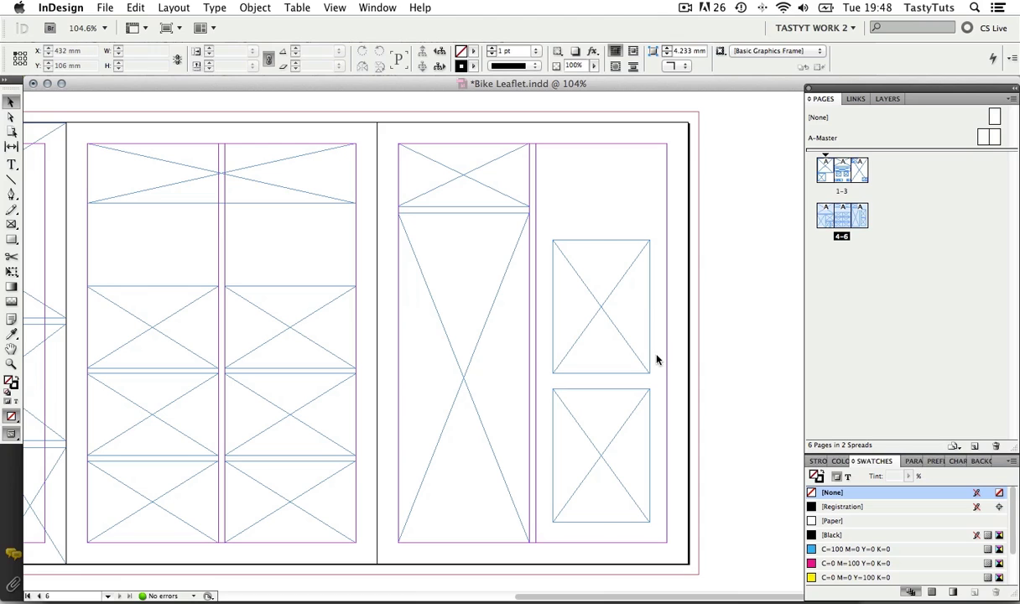
{"action": "mouse_move", "coordinate": [631, 327]}
{"action": "left_mouse_down"}
{"action": "mouse_move", "coordinate": [588, 405]}
{"action": "mouse_move", "coordinate": [615, 419]}
{"action": "mouse_move", "coordinate": [621, 442]}
{"action": "left_mouse_up"}
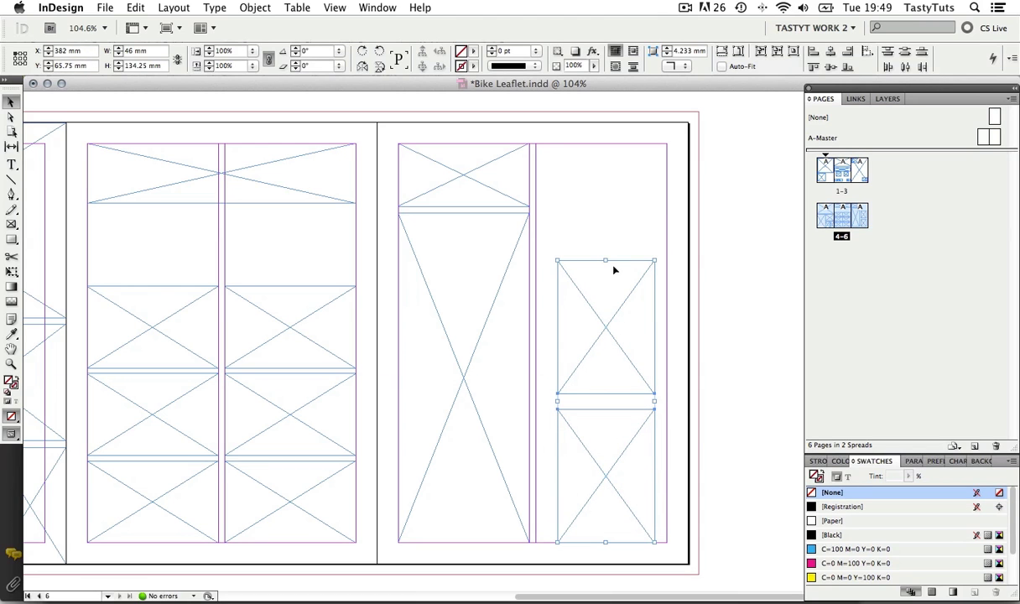
{"action": "left_click_drag", "start_coordinate": [606, 260], "coordinate": [610, 245]}
{"action": "left_click", "coordinate": [291, 239]}
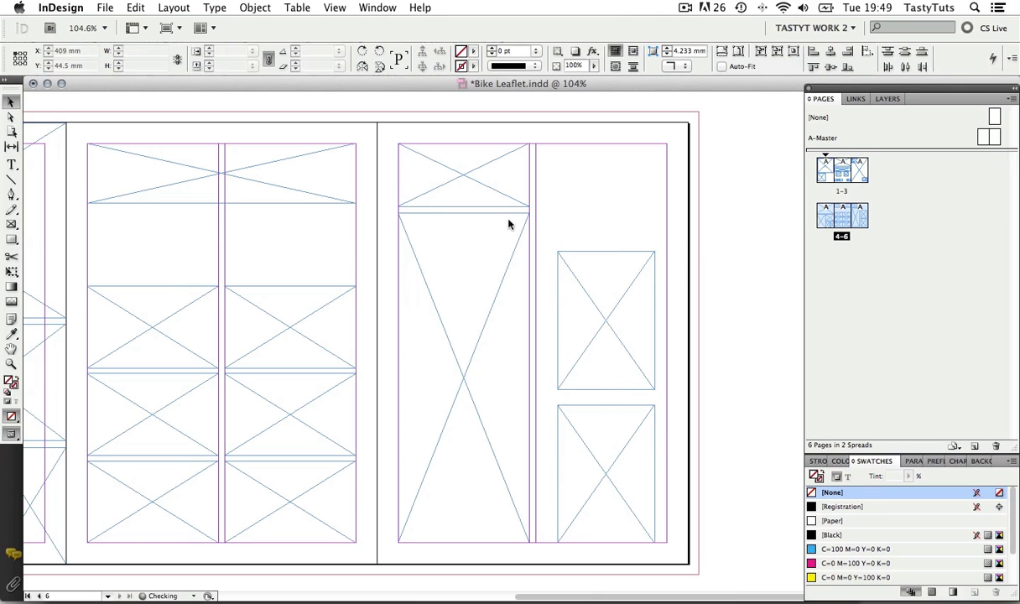
{"action": "key", "text": "f"}
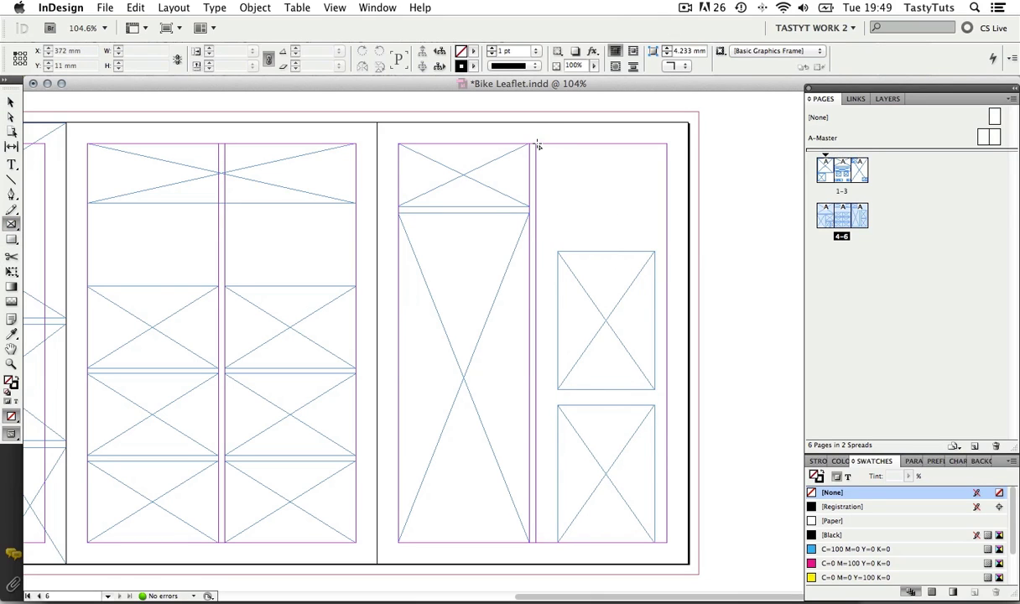
{"action": "mouse_move", "coordinate": [536, 144]}
{"action": "left_mouse_down"}
{"action": "mouse_move", "coordinate": [664, 192]}
{"action": "mouse_move", "coordinate": [667, 207]}
{"action": "left_mouse_up"}
- Zoom out and marquee-zoom so all six panels of both spreads fit on screen
{"action": "key", "text": "v"}
{"action": "key", "text": "z"}
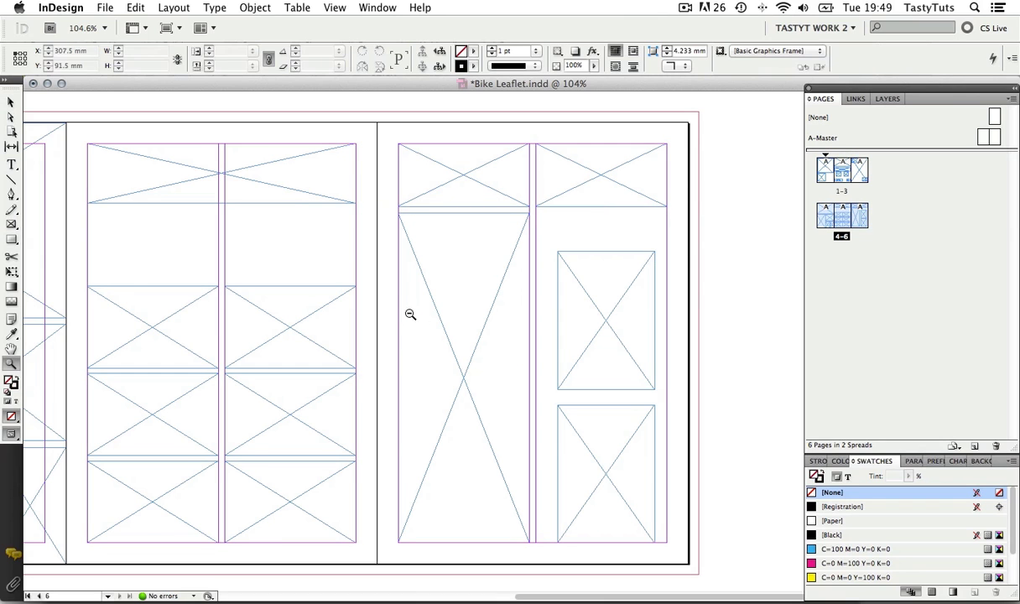
{"action": "left_click", "coordinate": [410, 312], "text": "alt"}
{"action": "left_click", "coordinate": [451, 306], "text": "alt"}
{"action": "left_click", "coordinate": [485, 313], "text": "alt"}
{"action": "left_click_drag", "start_coordinate": [579, 275], "coordinate": [630, 339]}
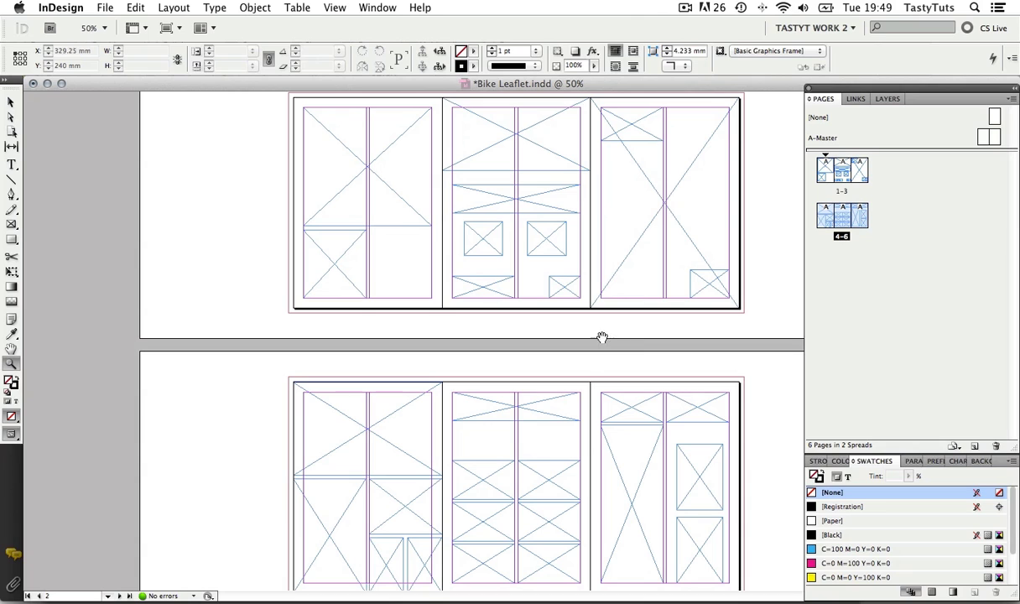
{"action": "left_click", "coordinate": [583, 322], "text": "alt"}
{"action": "left_click_drag", "start_coordinate": [370, 180], "coordinate": [621, 476]}
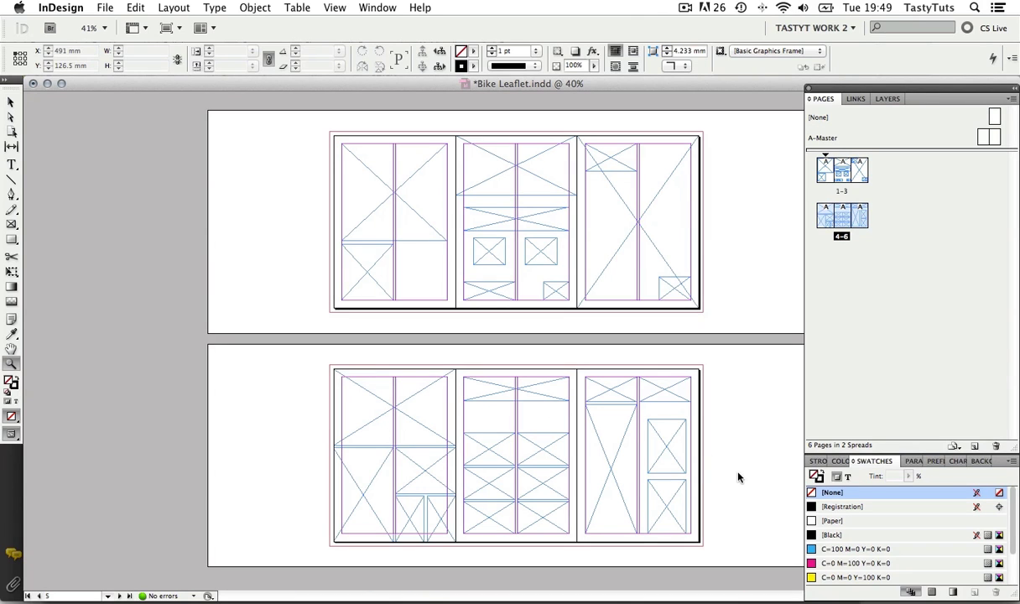
{"action": "key", "text": "v"}
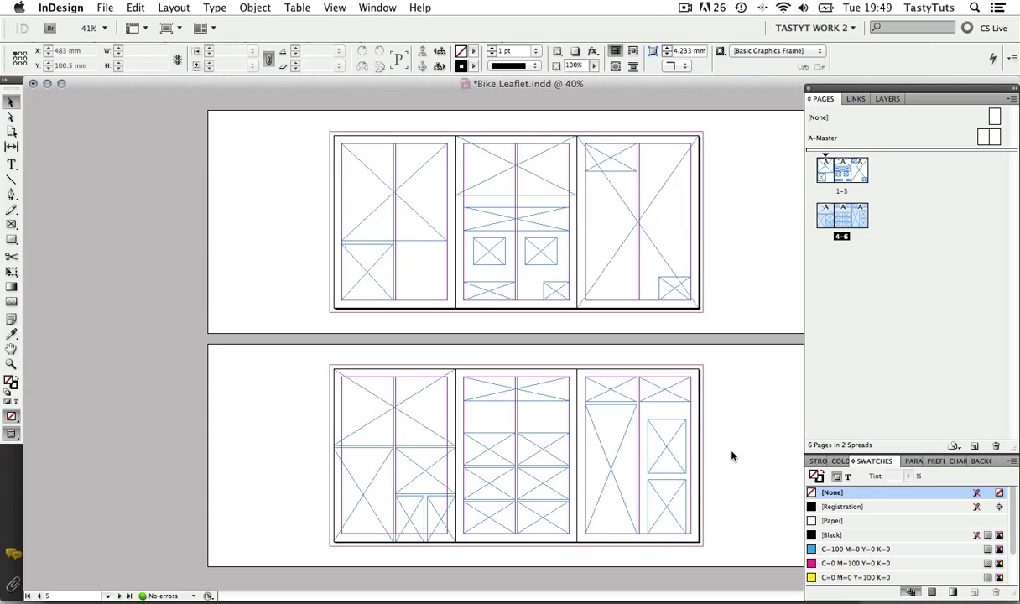